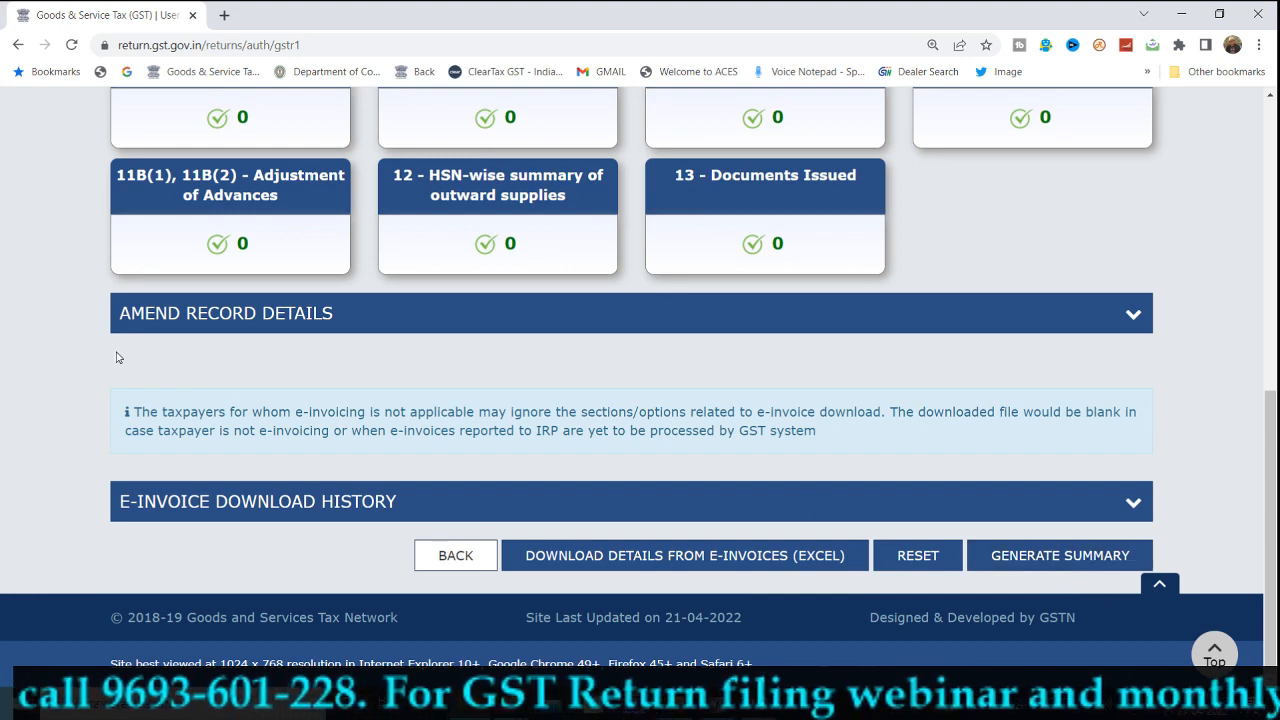
Read the e-invoicing notice on the April 2022-23 GSTR-1 page and check every record tile shows 0.
{"action": "triple_click", "coordinate": [160, 378]}
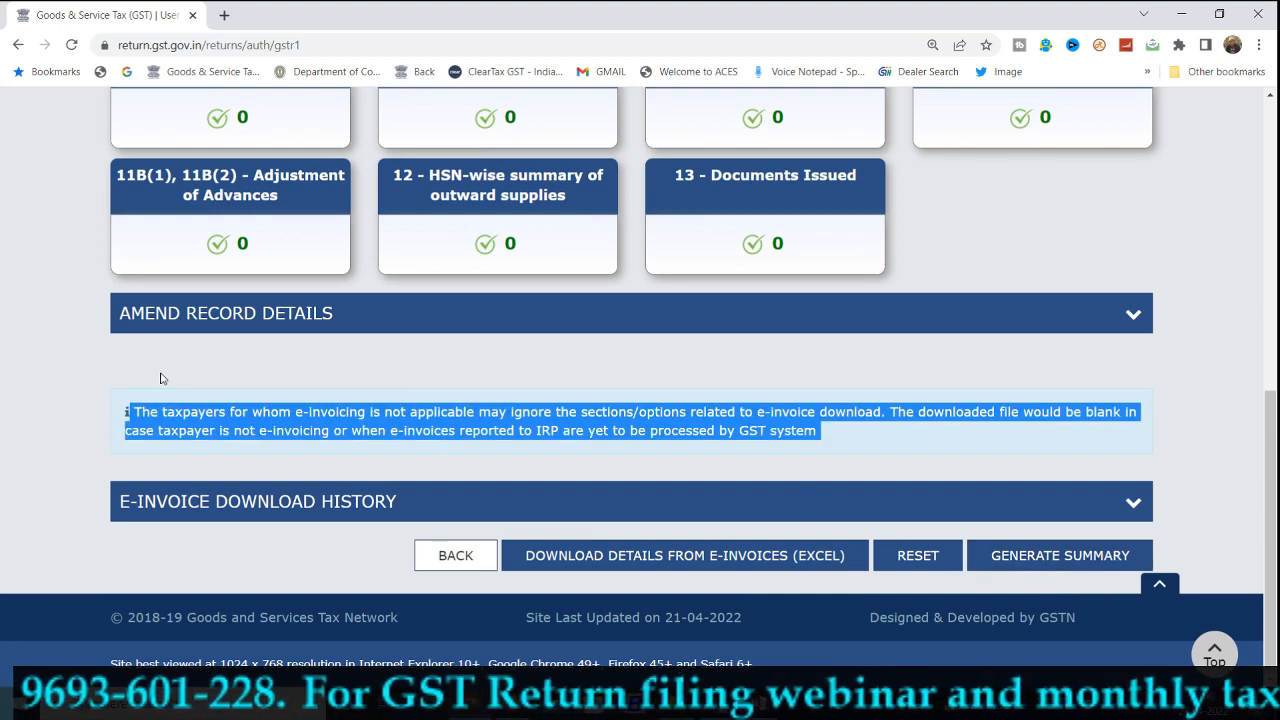
{"action": "left_click", "coordinate": [235, 404]}
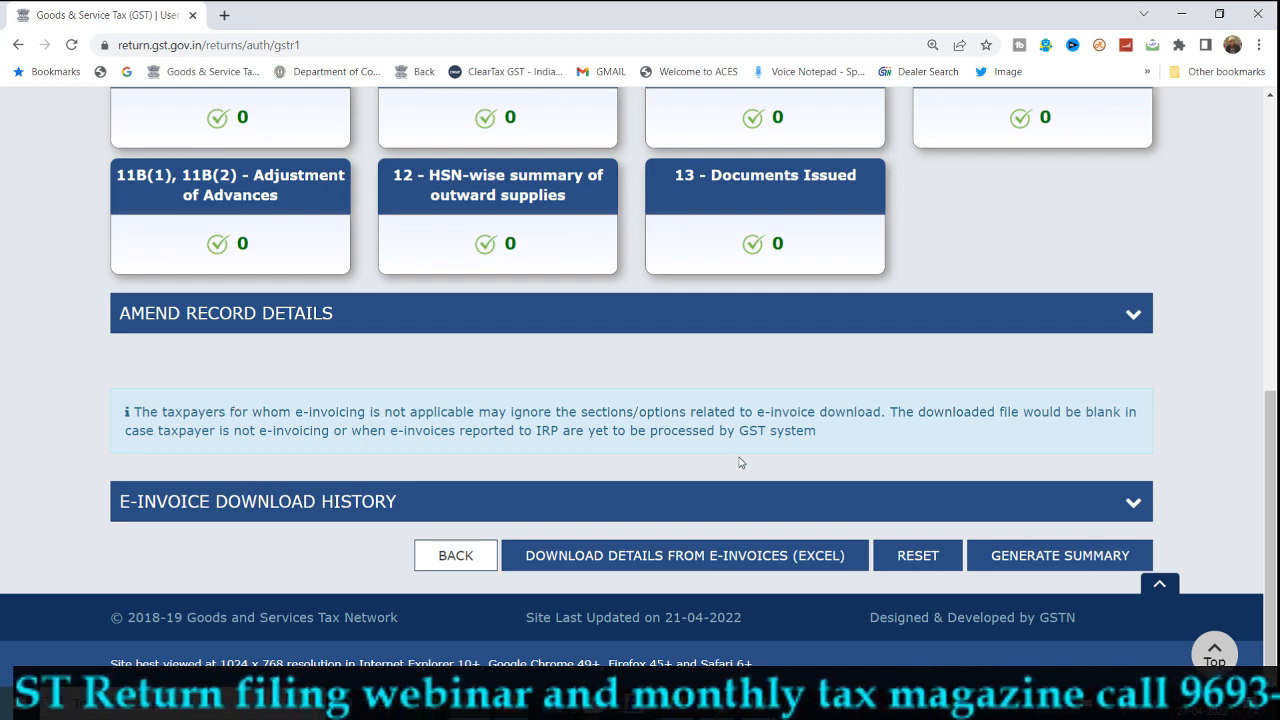
{"action": "scroll", "coordinate": [741, 463], "scroll_direction": "up", "scroll_amount": 6}
{"action": "scroll", "coordinate": [676, 473], "scroll_direction": "down", "scroll_amount": 2}
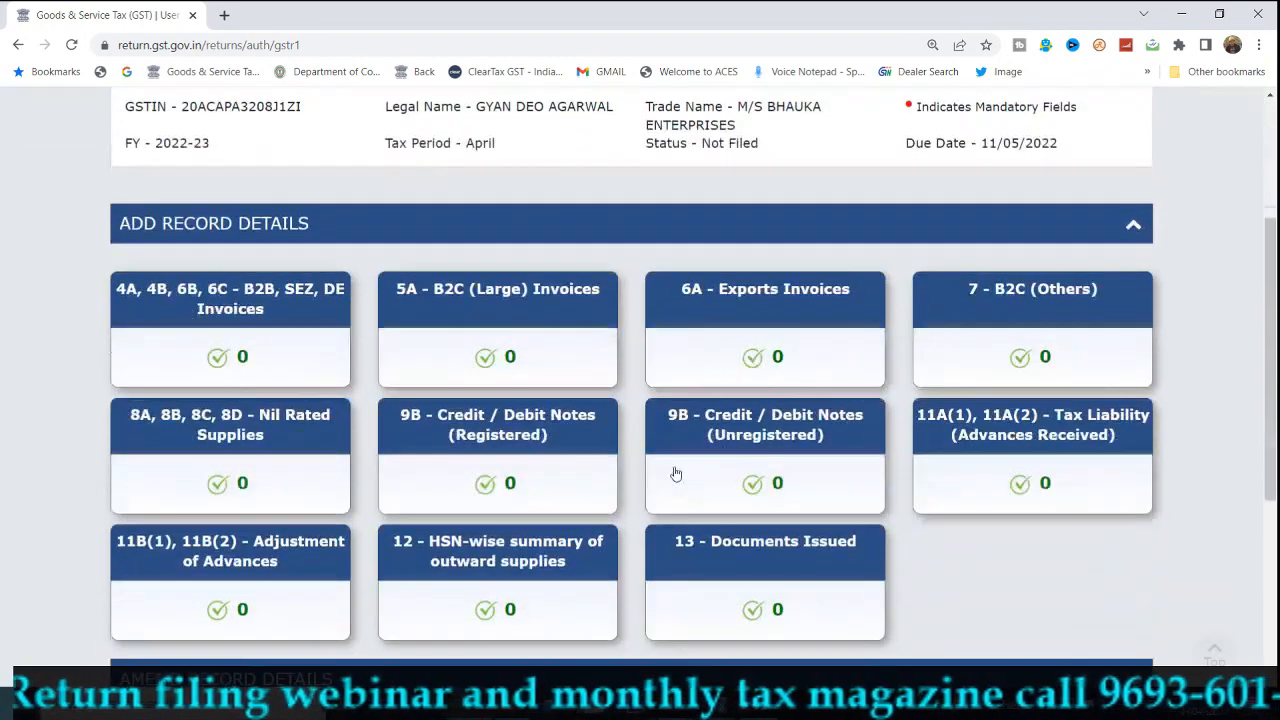
Start a new B2B invoice record and enter the recipient's GSTIN.
{"action": "left_click", "coordinate": [240, 300]}
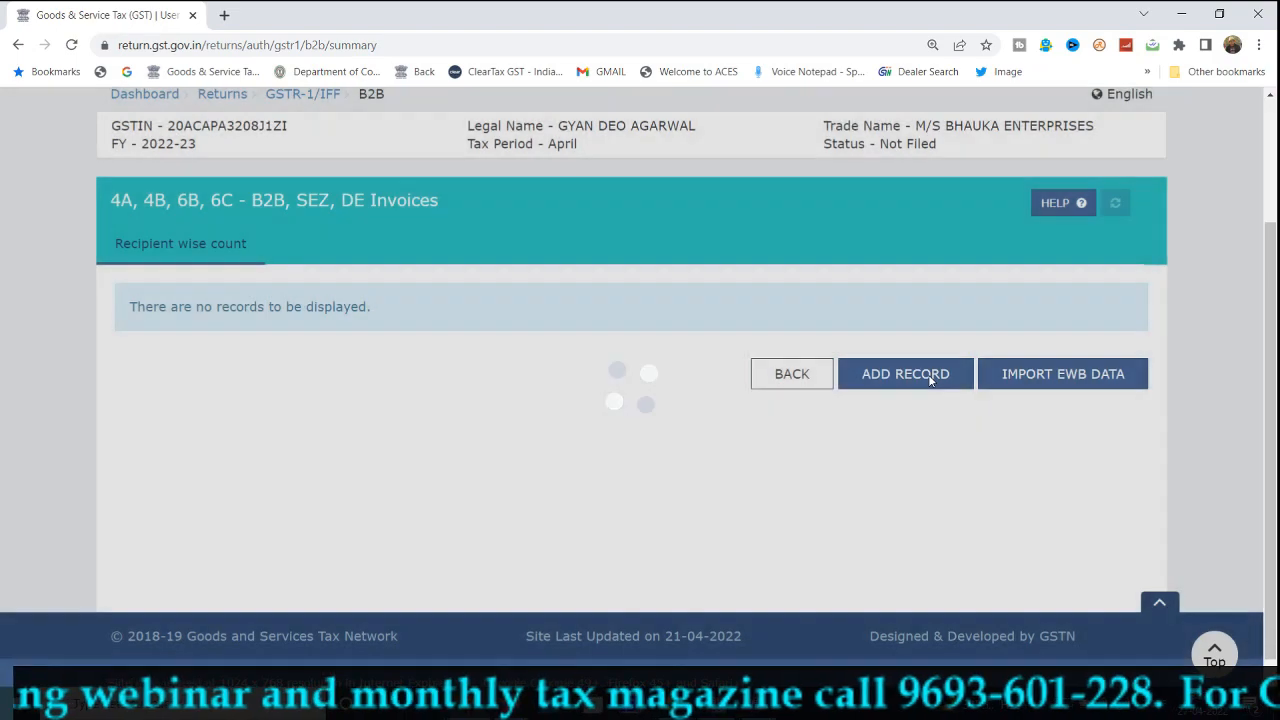
{"action": "left_click", "coordinate": [930, 378]}
{"action": "scroll", "coordinate": [700, 415], "scroll_direction": "down", "scroll_amount": 3}
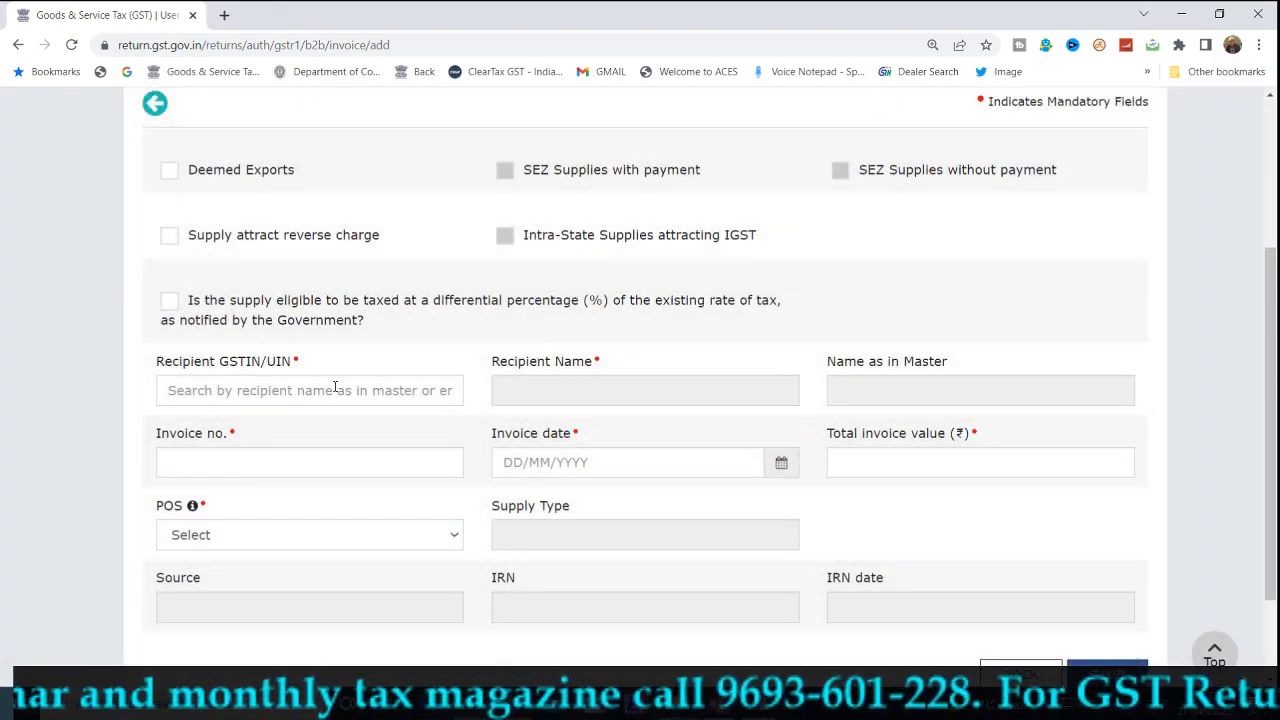
{"action": "left_click", "coordinate": [335, 389]}
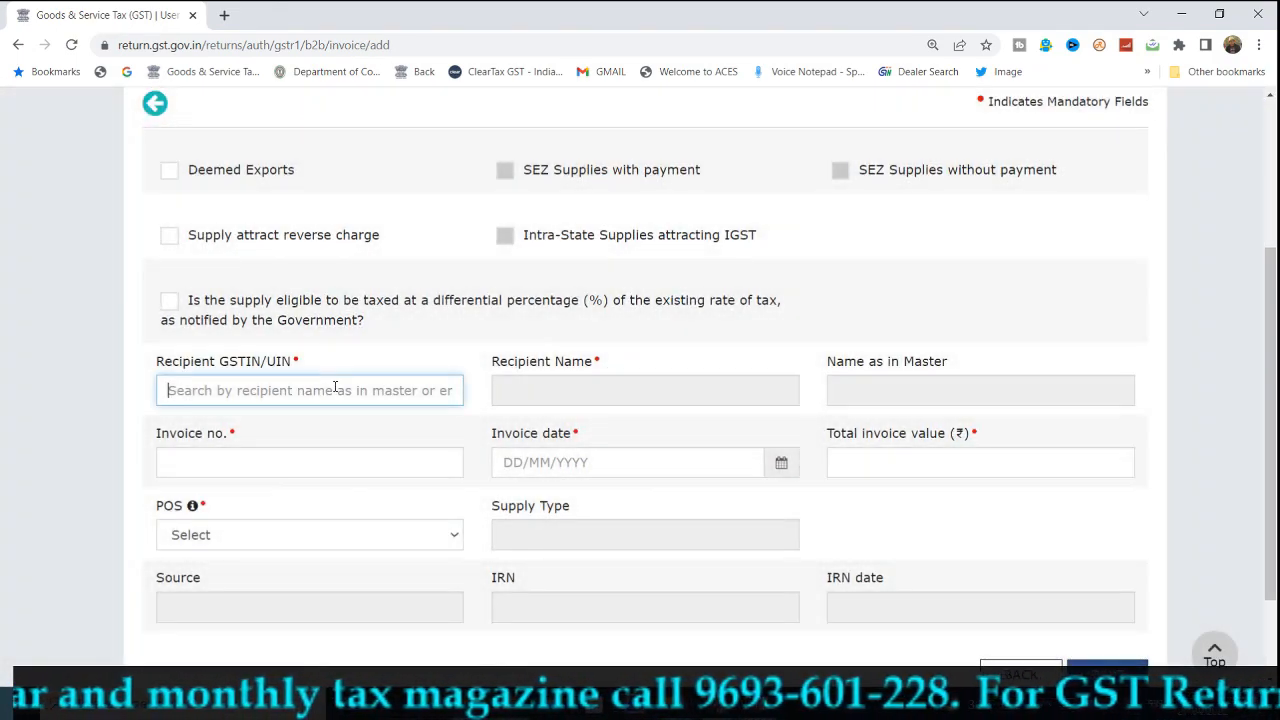
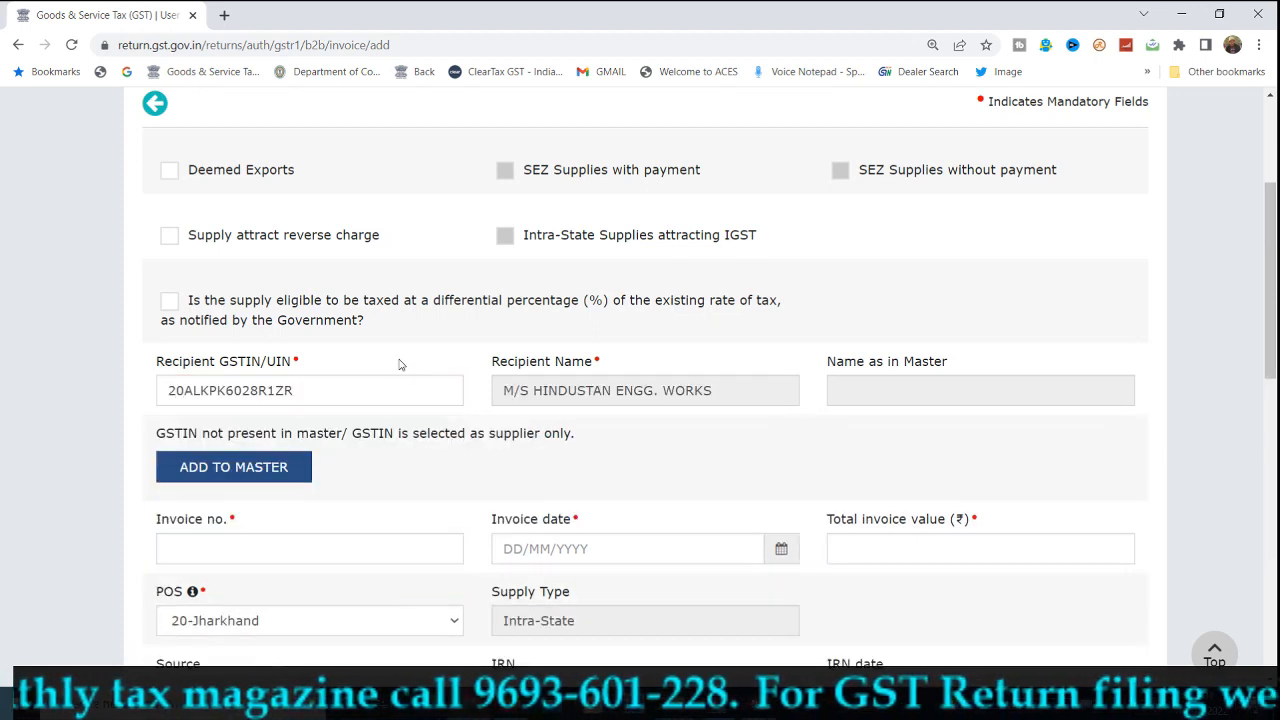
{"action": "scroll", "coordinate": [400, 363], "scroll_direction": "down", "scroll_amount": 3}
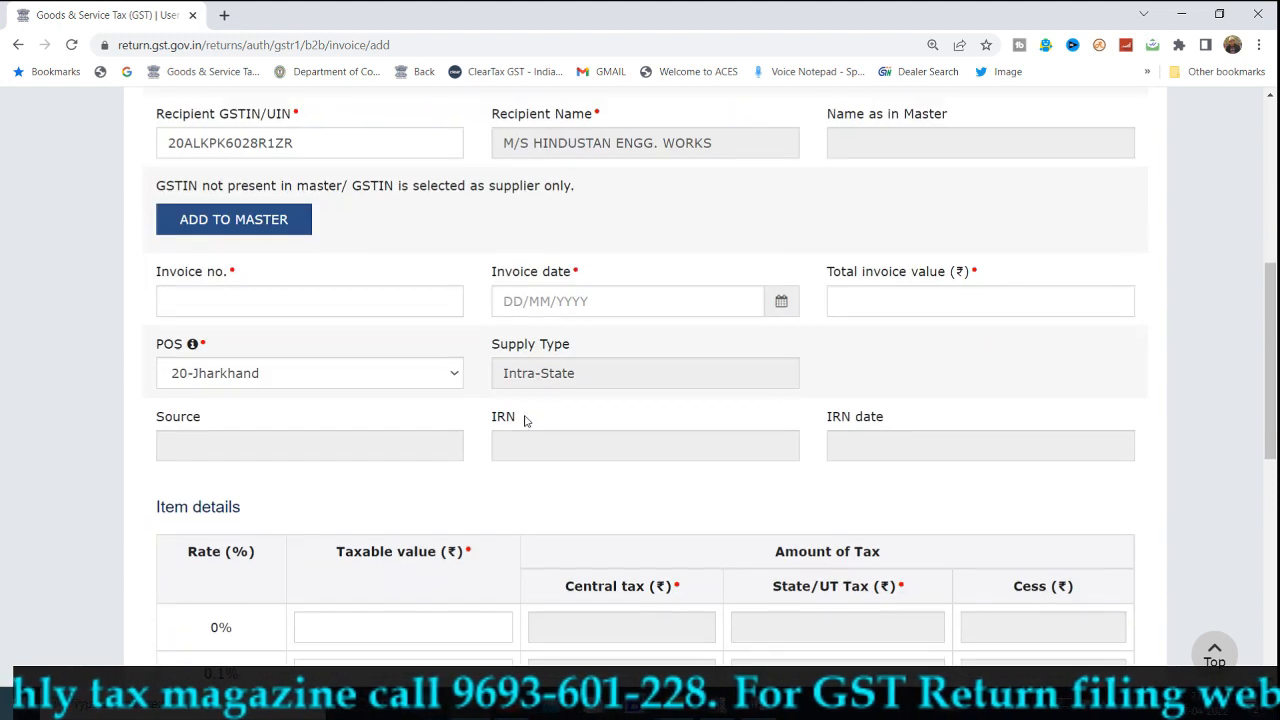
Set invoice date 01/04/2022, total value 11800, and keep place of supply 20-Jharkhand.
{"action": "left_click", "coordinate": [332, 297]}
{"action": "key", "text": "Tab"}
{"action": "type", "text": "01/04/2022"}
{"action": "key", "text": "Tab"}
{"action": "type", "text": "11800"}
{"action": "key", "text": "Tab"}
{"action": "left_click", "coordinate": [994, 377]}
{"action": "scroll", "coordinate": [990, 400], "scroll_direction": "down", "scroll_amount": 3}
{"action": "scroll", "coordinate": [434, 543], "scroll_direction": "down", "scroll_amount": 2}
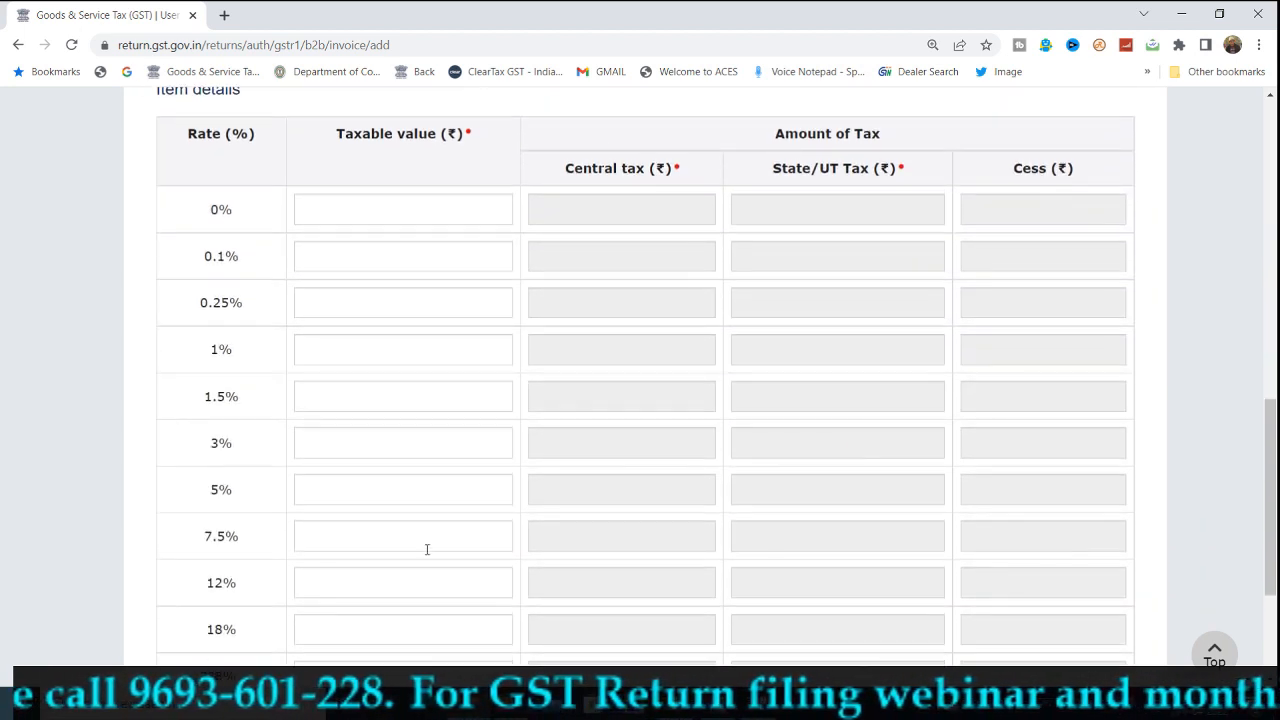
Enter 10000 as the 18% taxable value and save the invoice.
{"action": "left_click", "coordinate": [415, 478]}
{"action": "type", "text": "100000"}
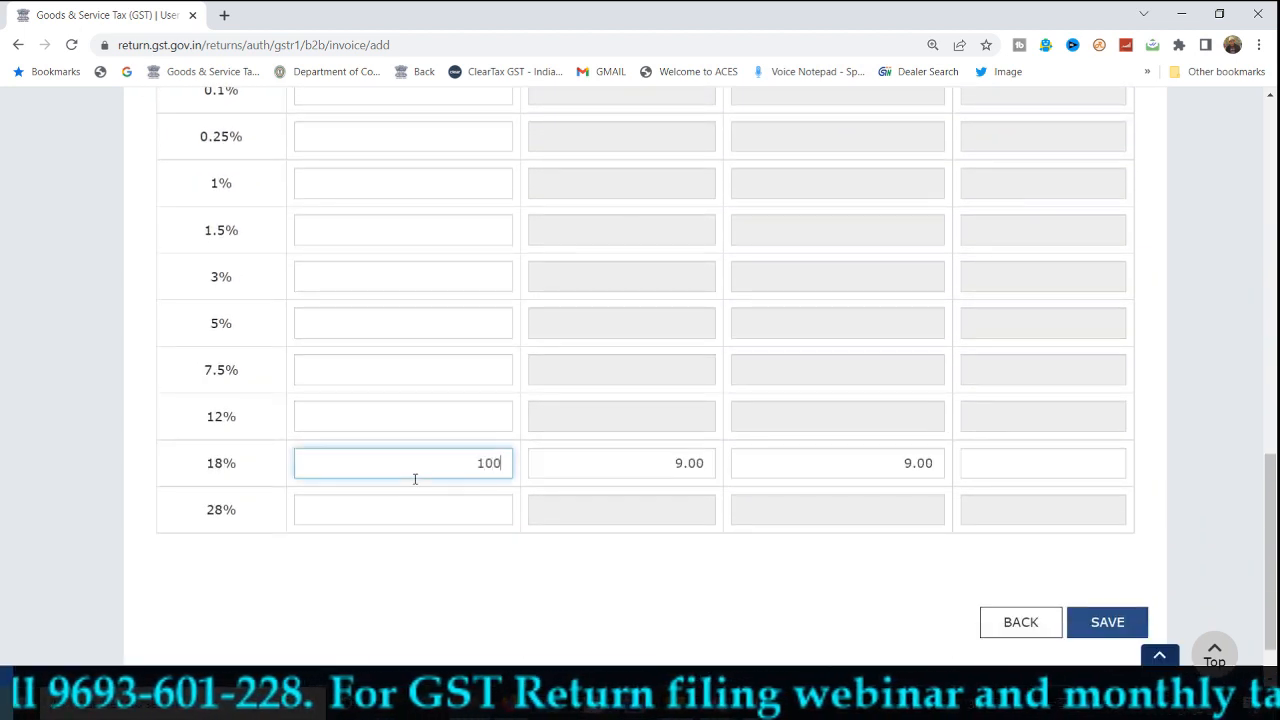
{"action": "key", "text": "Tab"}
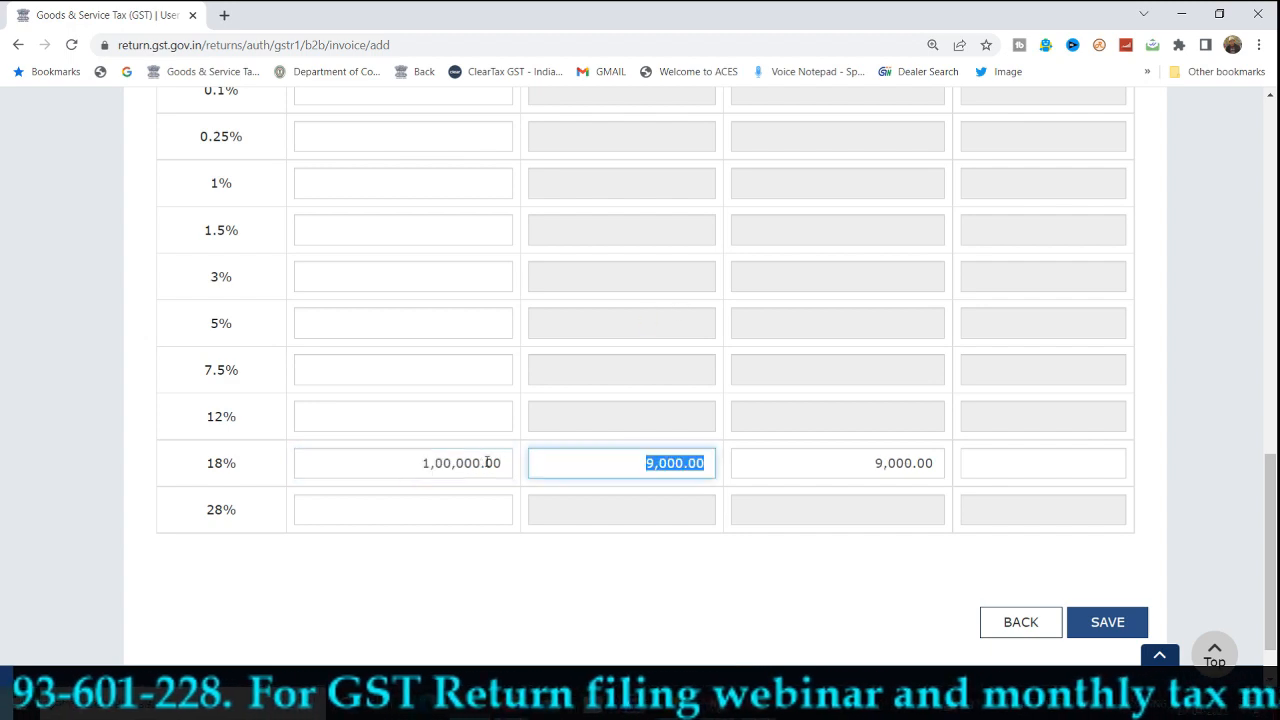
{"action": "left_click", "coordinate": [494, 460]}
{"action": "key", "text": "BackSpace"}
{"action": "key", "text": "BackSpace"}
{"action": "key", "text": "BackSpace"}
{"action": "key", "text": "BackSpace"}
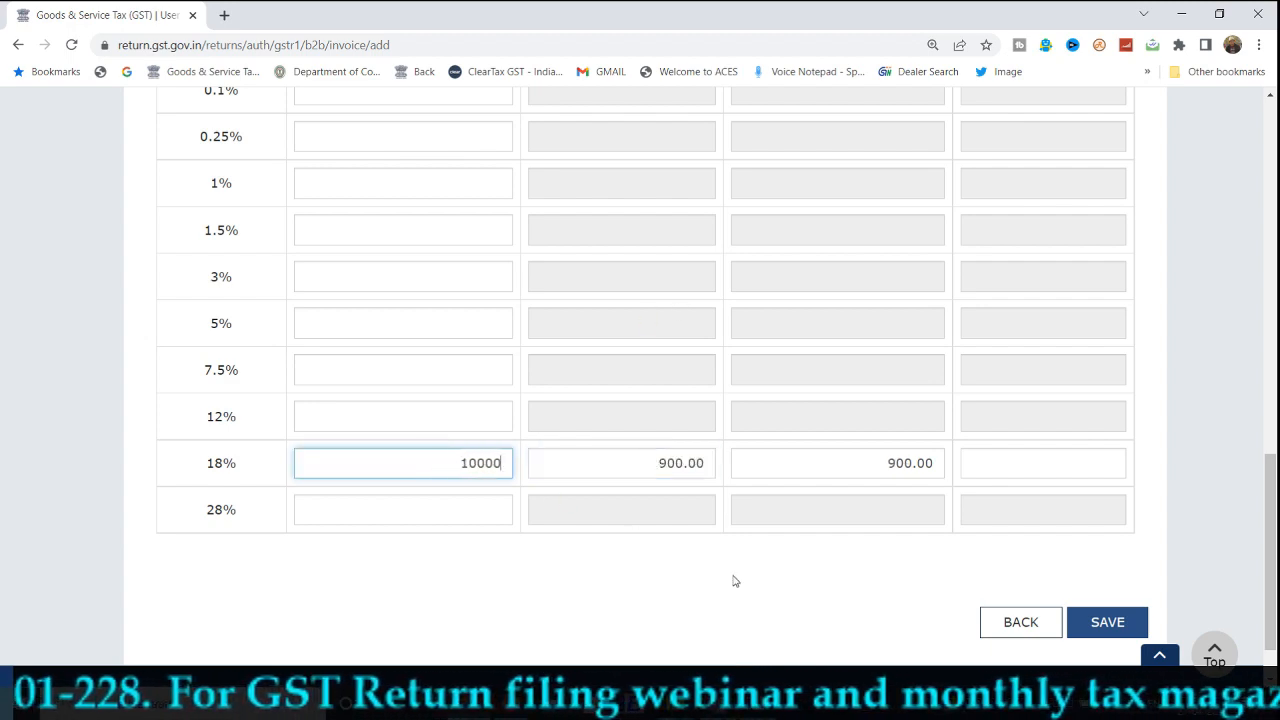
{"action": "left_click", "coordinate": [1105, 622]}
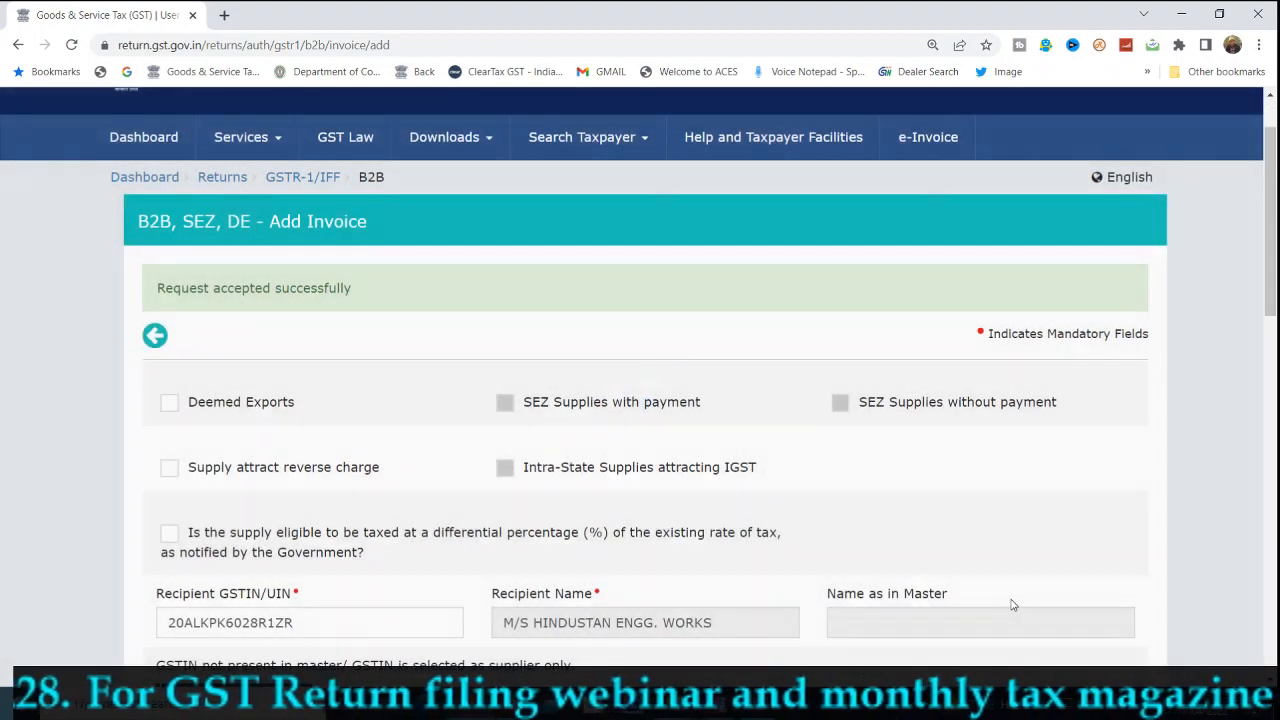
Return from the B2B invoice list to the GSTR-1 main page.
{"action": "scroll", "coordinate": [1010, 610], "scroll_direction": "down", "scroll_amount": 10}
{"action": "scroll", "coordinate": [1010, 620], "scroll_direction": "down", "scroll_amount": 5}
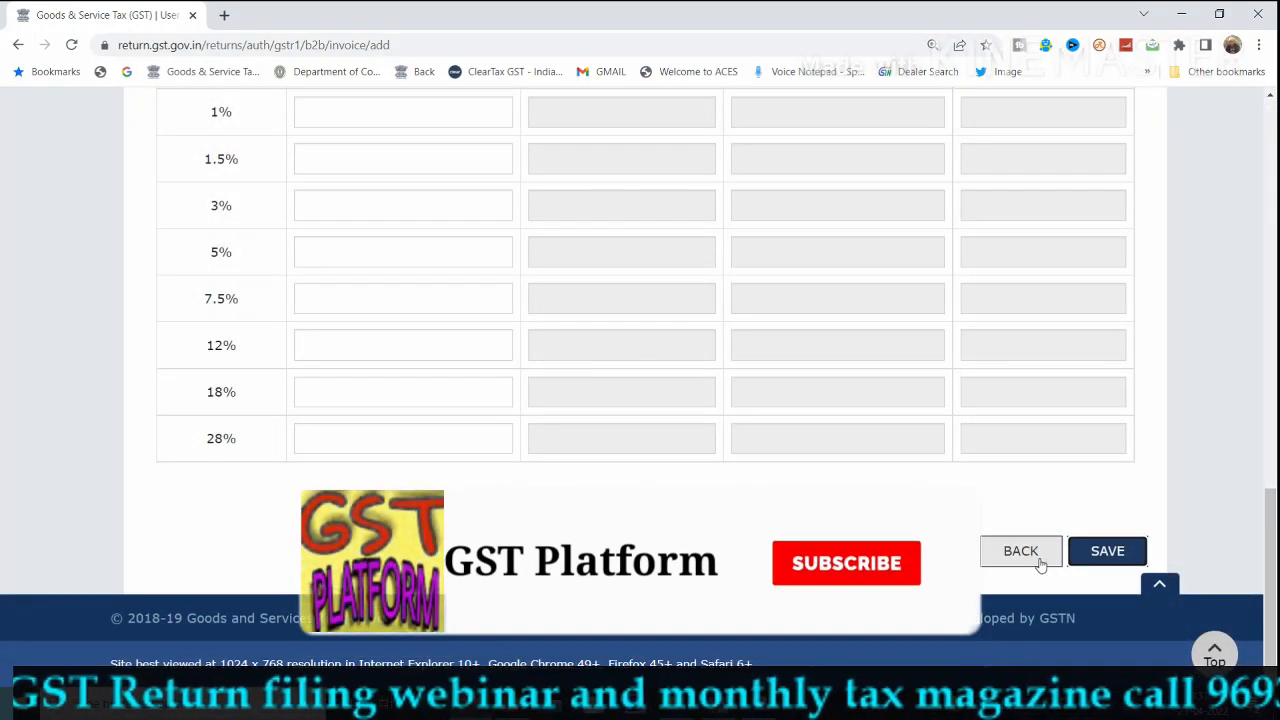
{"action": "left_click", "coordinate": [1040, 560]}
{"action": "scroll", "coordinate": [1048, 558], "scroll_direction": "down", "scroll_amount": 3}
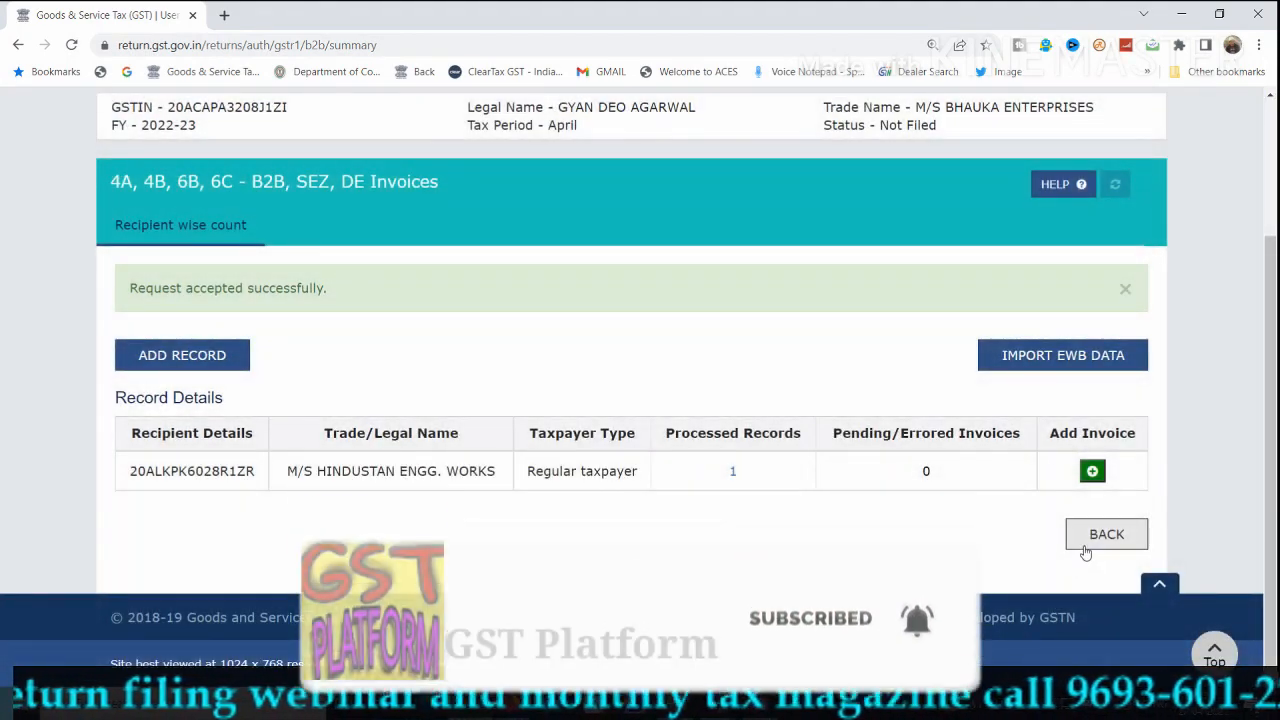
{"action": "left_click", "coordinate": [1085, 548]}
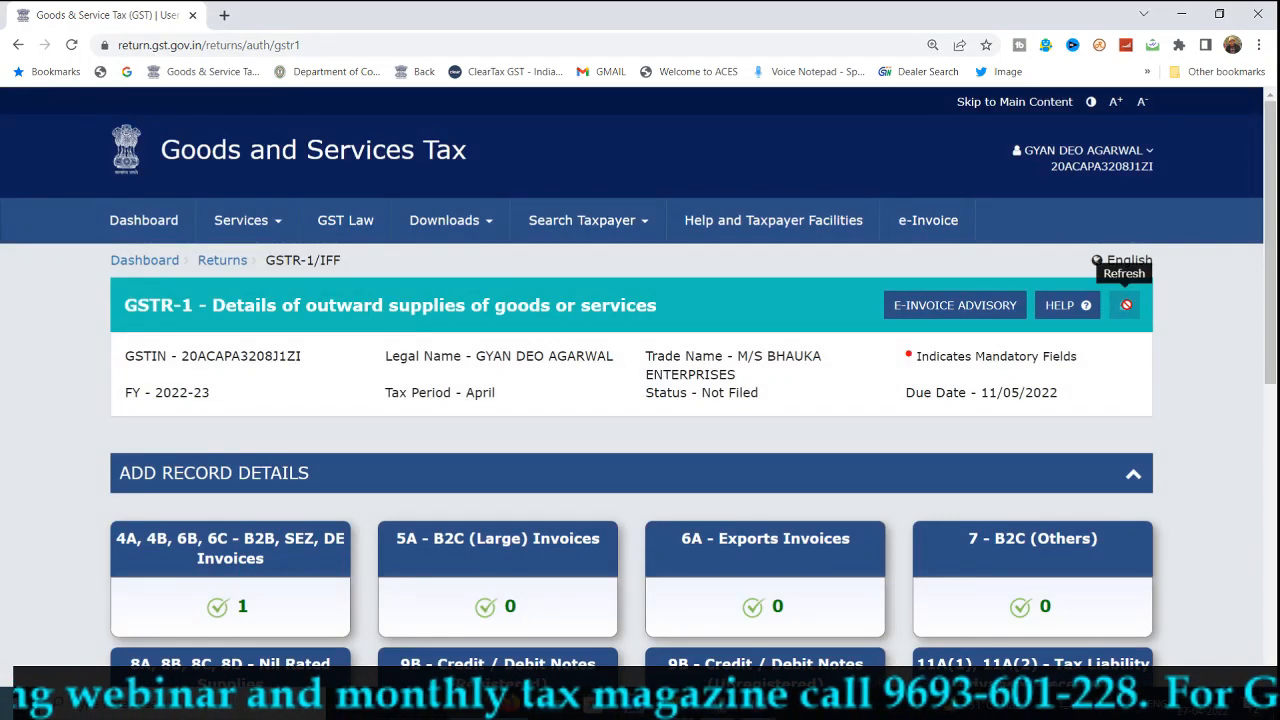
Refresh the GSTR-1 record counts and start a new 7 - B2C (Others) record.
{"action": "left_click", "coordinate": [1124, 302]}
{"action": "scroll", "coordinate": [1080, 331], "scroll_direction": "down", "scroll_amount": 4}
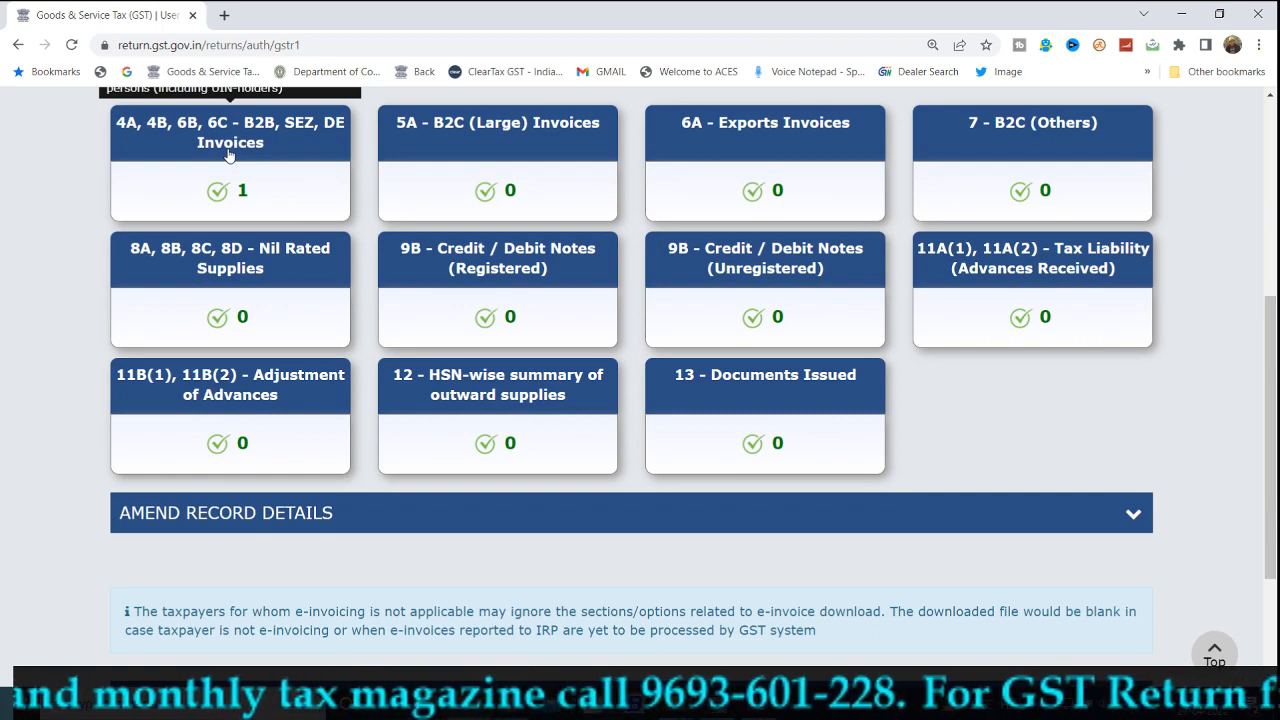
{"action": "left_click", "coordinate": [918, 183]}
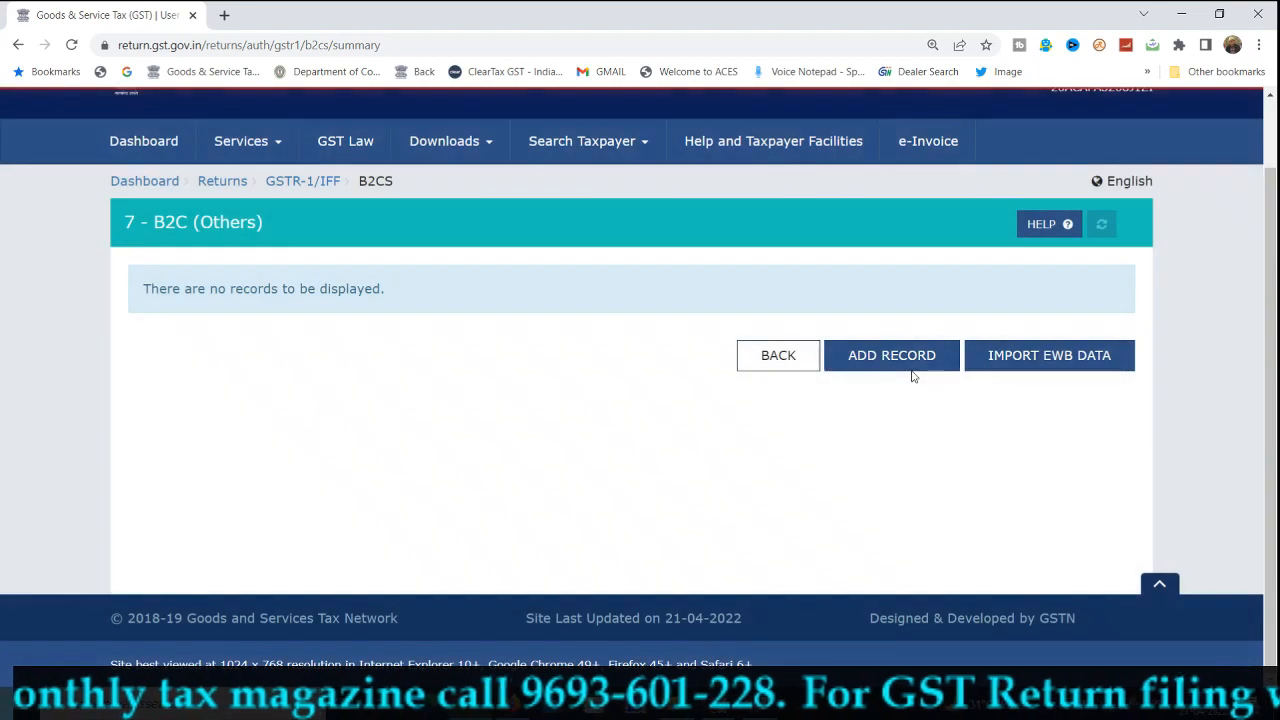
{"action": "left_click", "coordinate": [911, 373]}
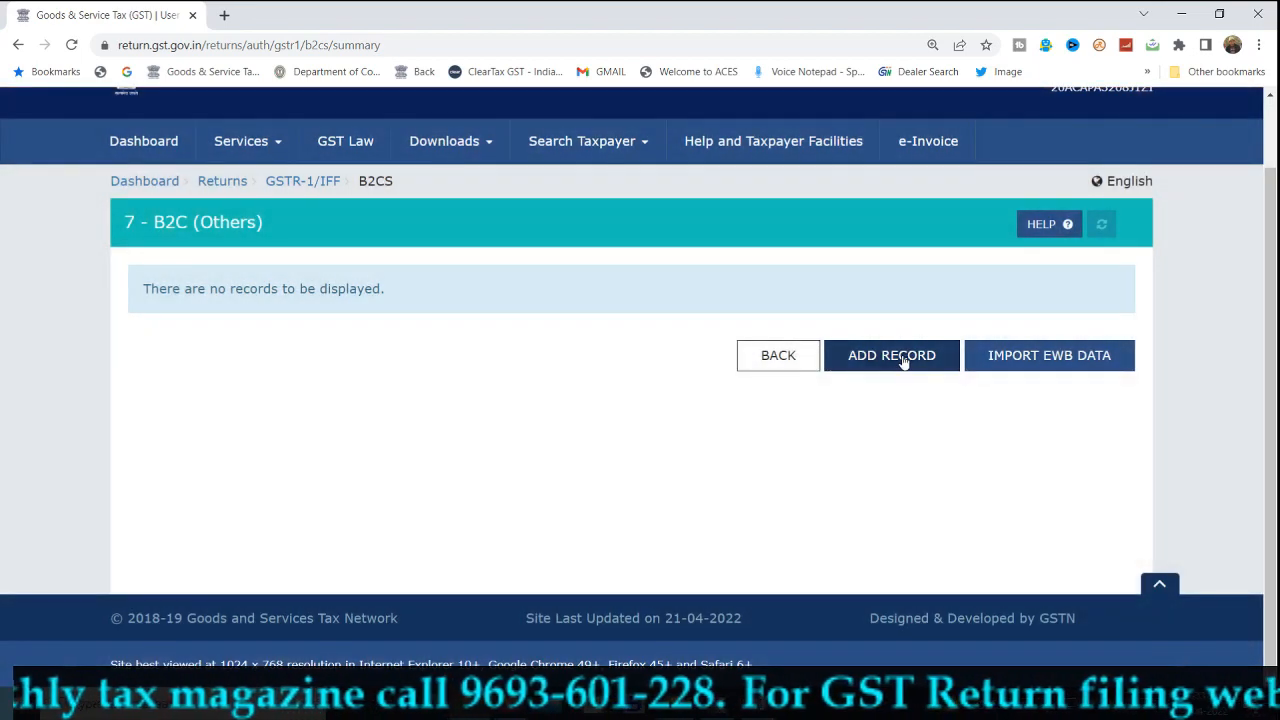
{"action": "left_click", "coordinate": [904, 362]}
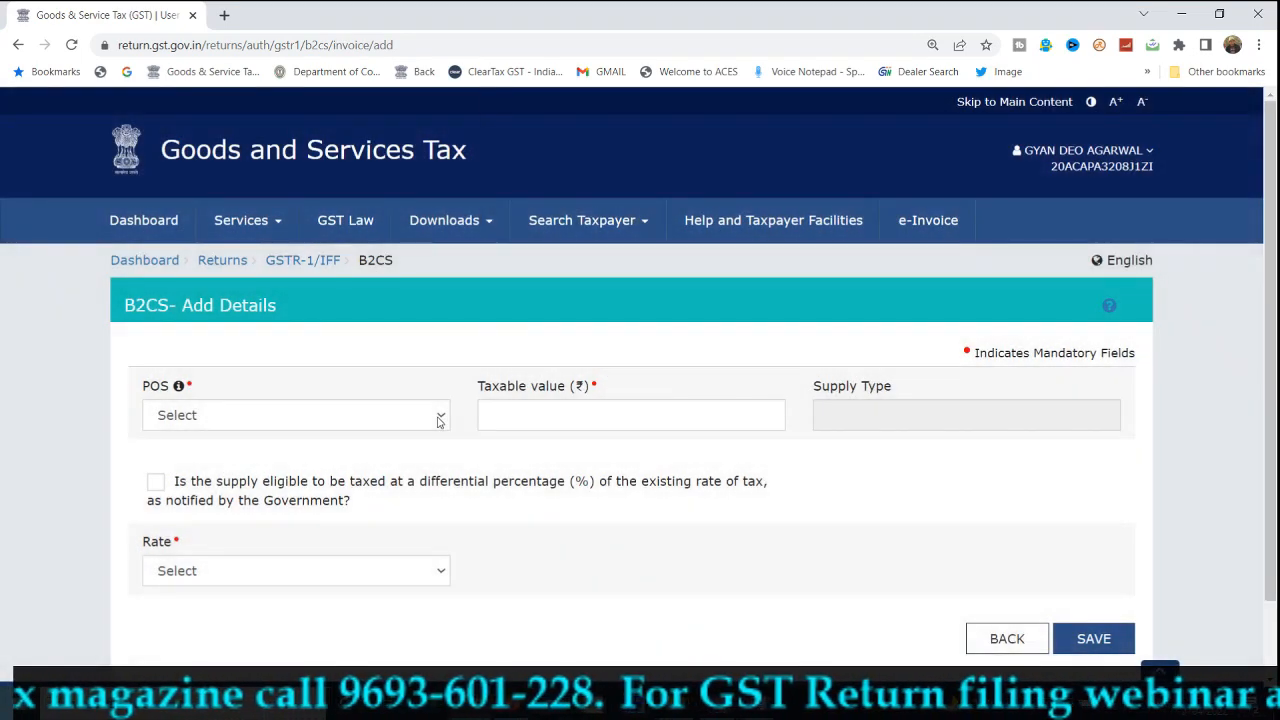
Save a B2CS record for 20-Jharkhand with 10,000 taxable at 18%.
{"action": "left_click", "coordinate": [437, 421]}
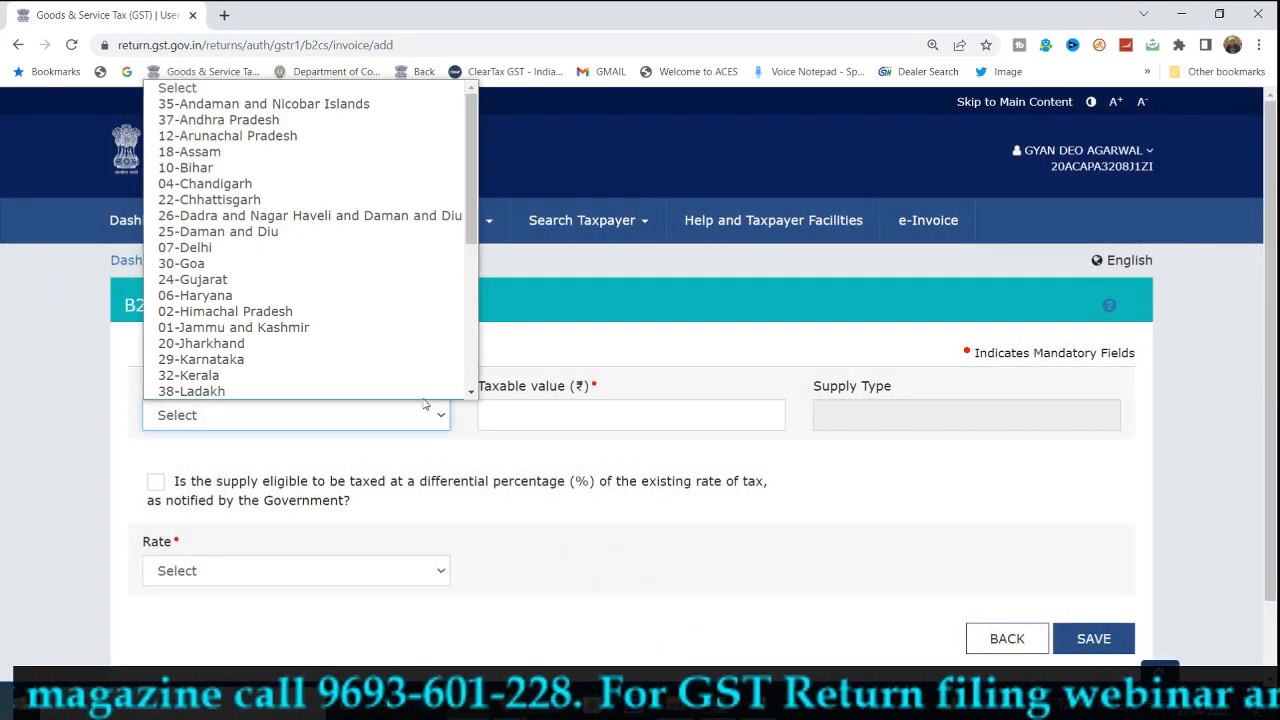
{"action": "scroll", "coordinate": [400, 337], "scroll_direction": "down", "scroll_amount": 1}
{"action": "left_click", "coordinate": [429, 294]}
{"action": "left_click", "coordinate": [564, 406]}
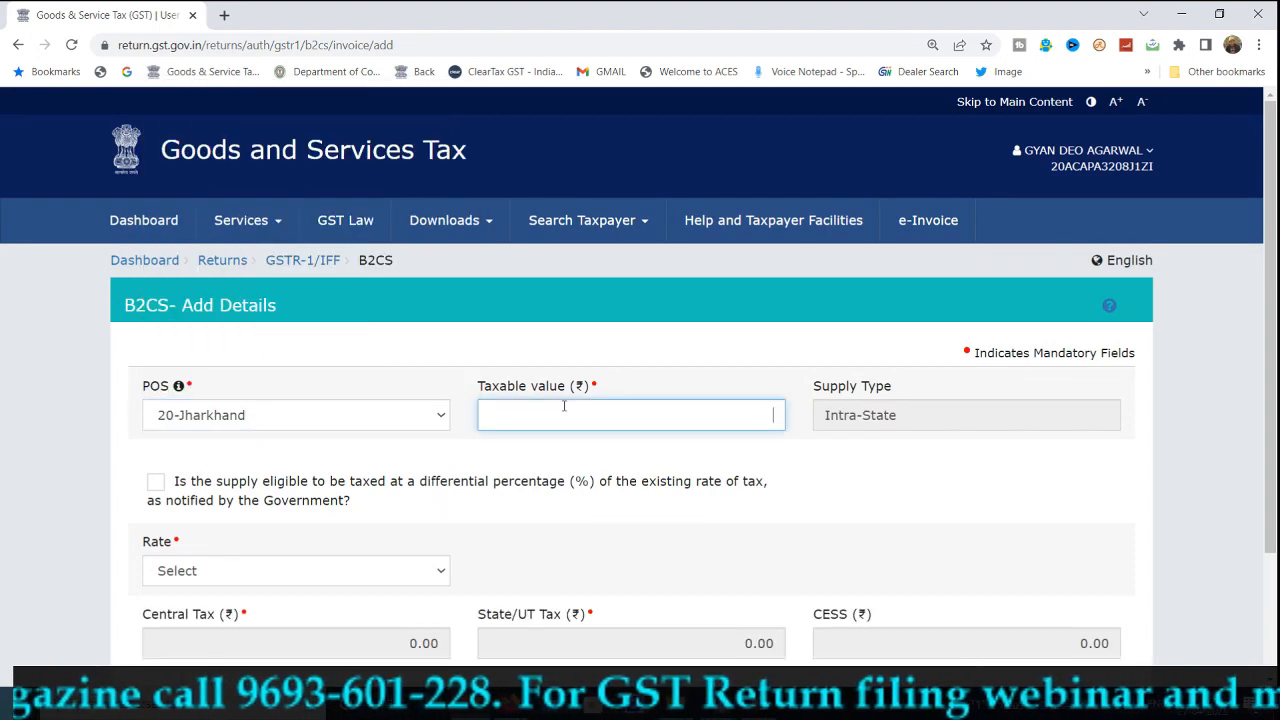
{"action": "type", "text": "10,000.00"}
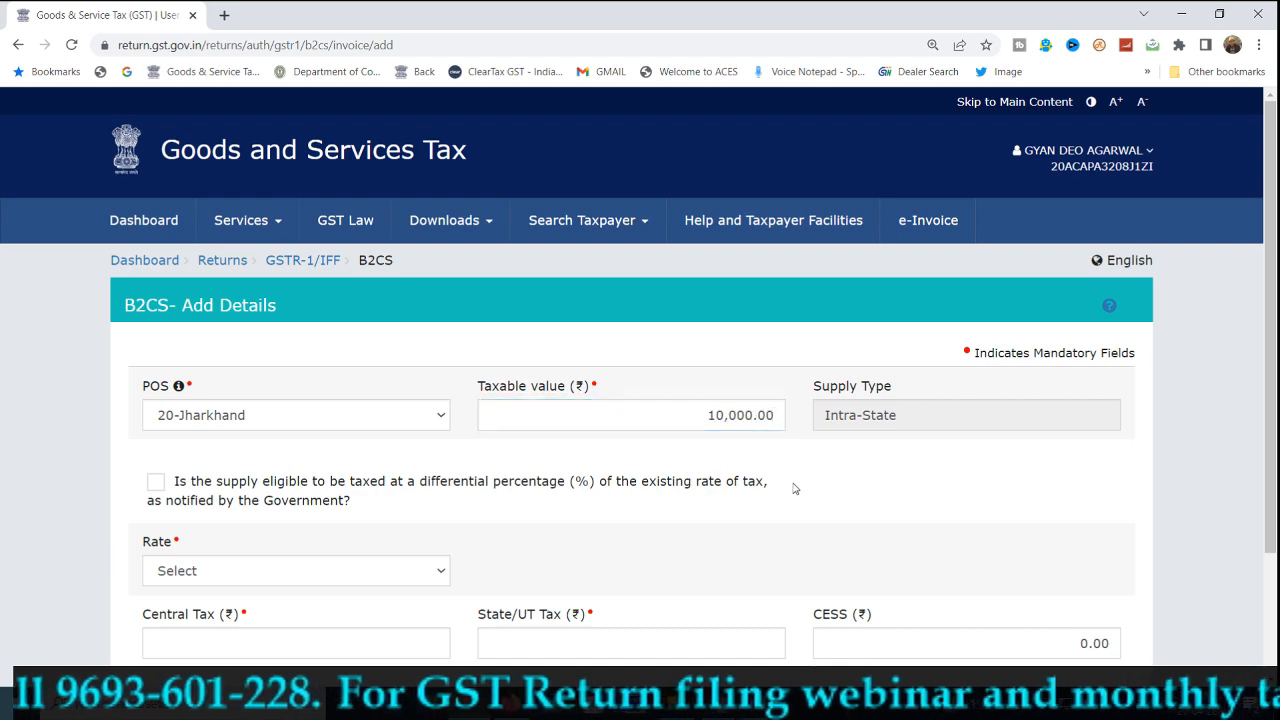
{"action": "scroll", "coordinate": [795, 488], "scroll_direction": "down", "scroll_amount": 2}
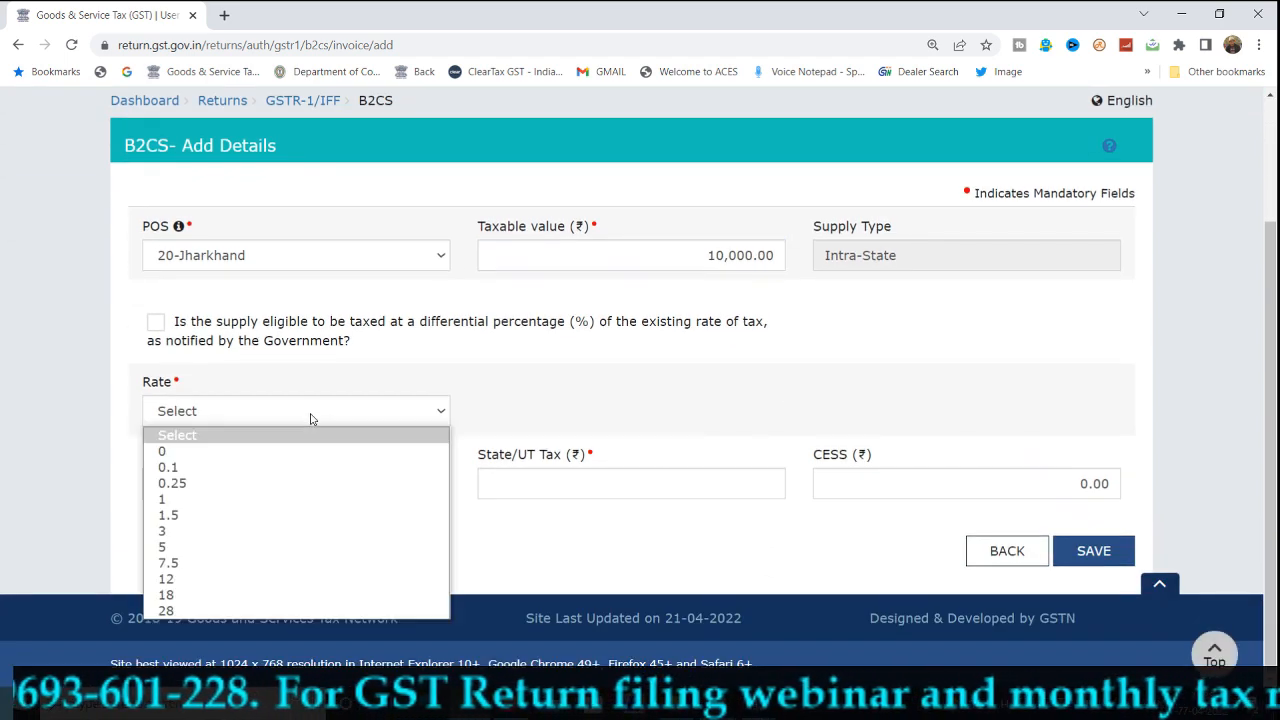
{"action": "left_click", "coordinate": [1085, 551]}
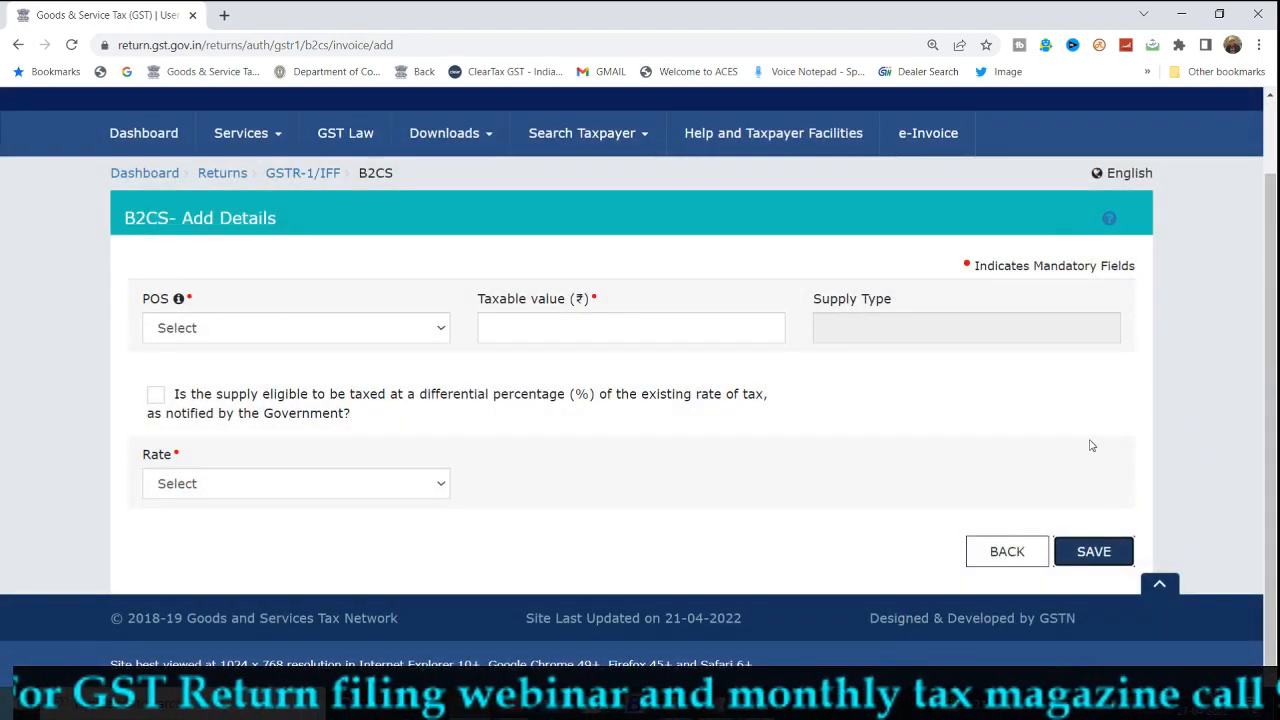
Go back through the B2C (Others) list to the GSTR-1 record tiles.
{"action": "left_click", "coordinate": [1006, 551]}
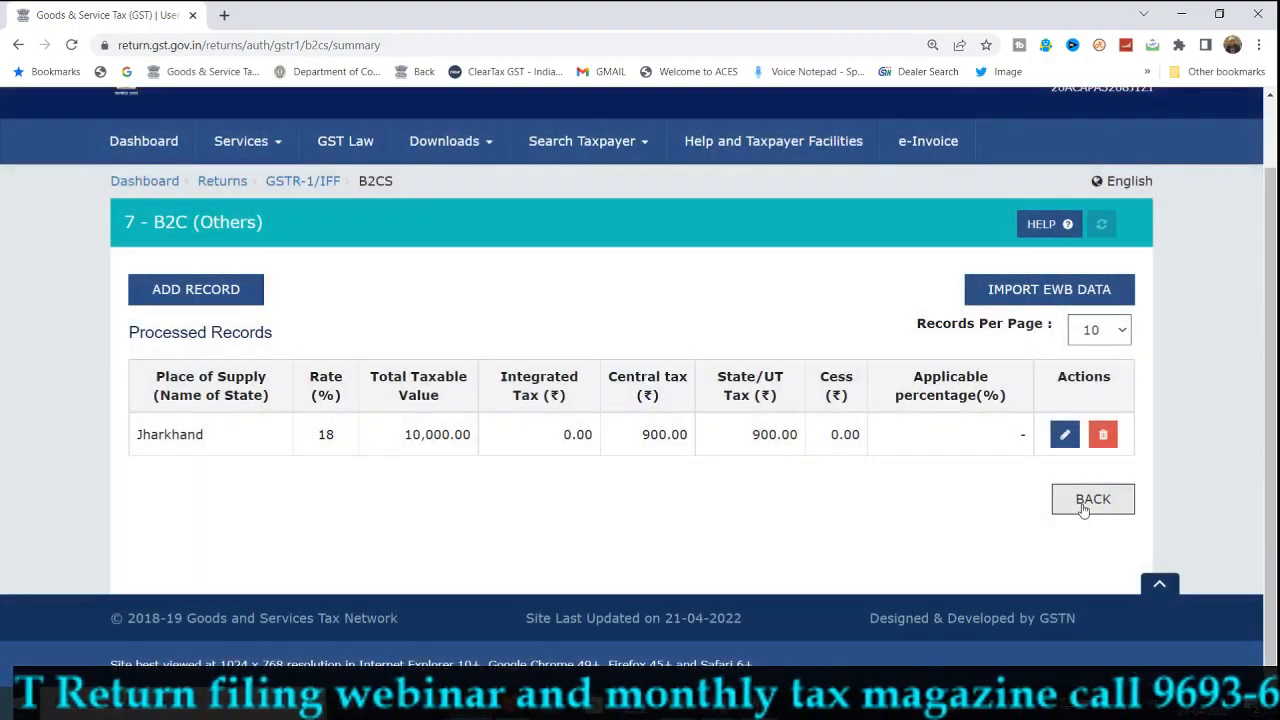
{"action": "left_click", "coordinate": [1090, 499]}
{"action": "scroll", "coordinate": [1082, 510], "scroll_direction": "down", "scroll_amount": 2}
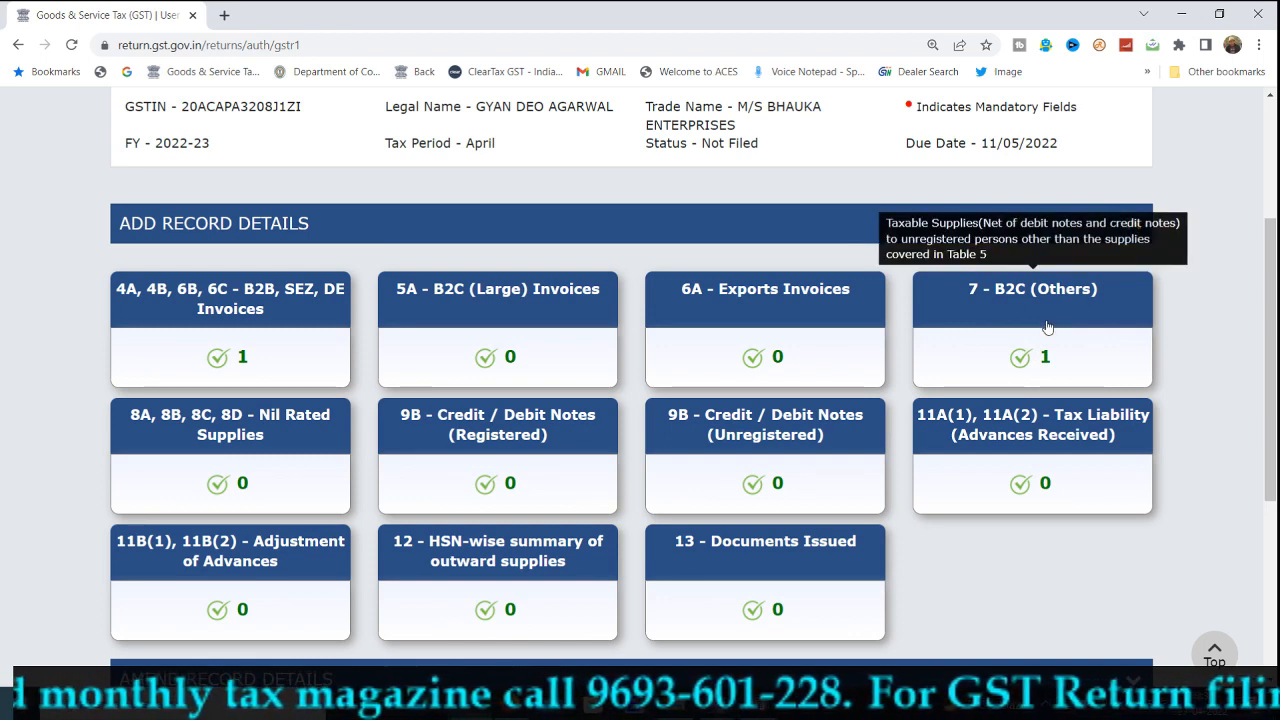
{"action": "scroll", "coordinate": [1052, 335], "scroll_direction": "down", "scroll_amount": 3}
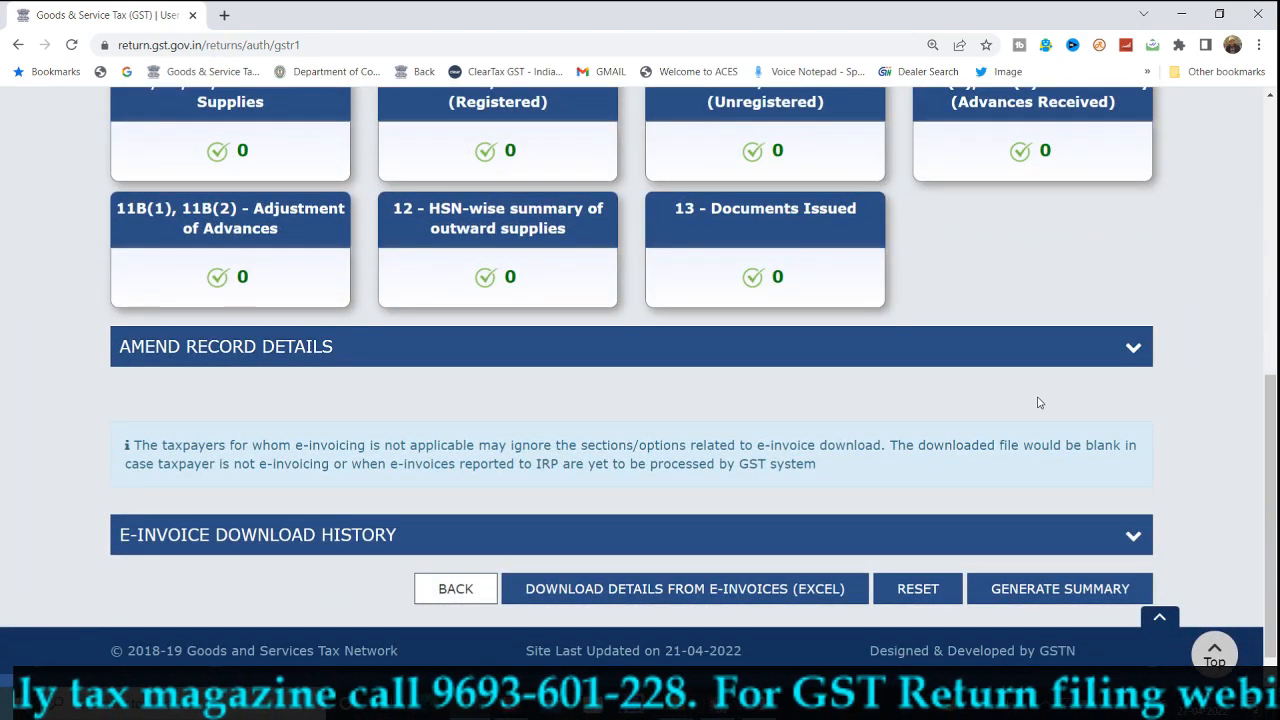
Generate the GSTR-1 summary and refresh the return status.
{"action": "left_click", "coordinate": [1036, 589]}
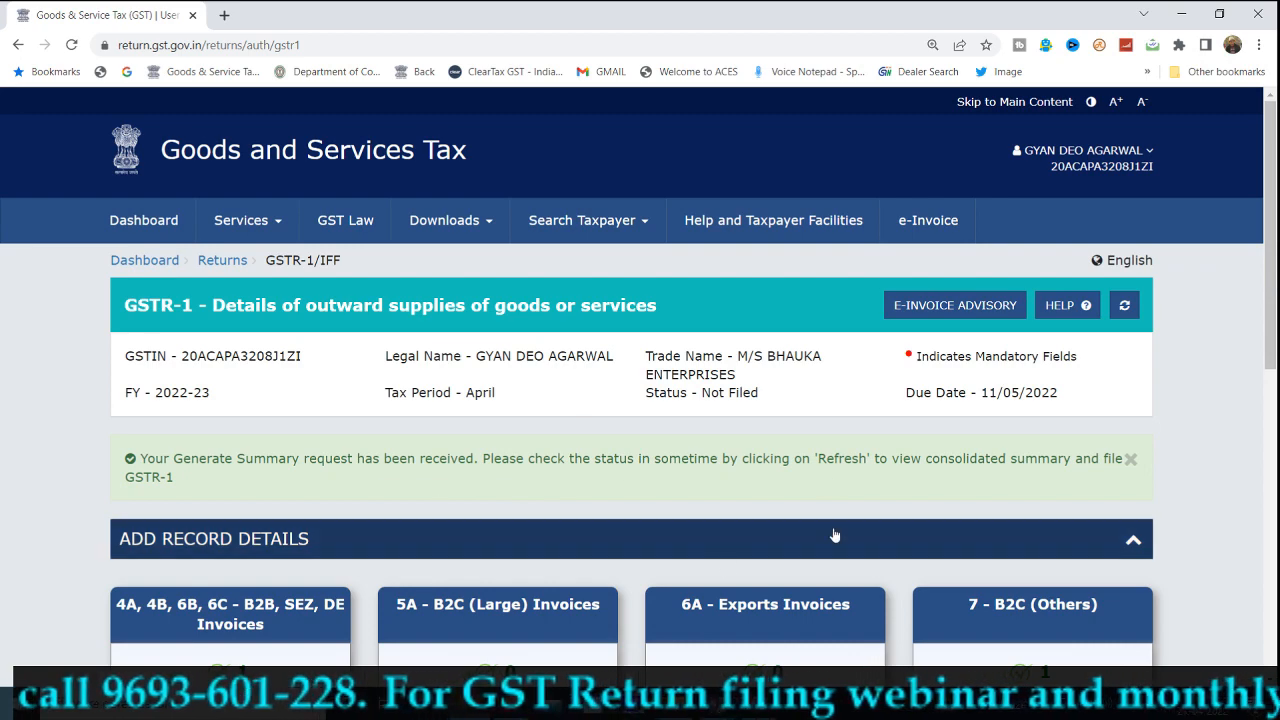
{"action": "scroll", "coordinate": [832, 531], "scroll_direction": "down", "scroll_amount": 2}
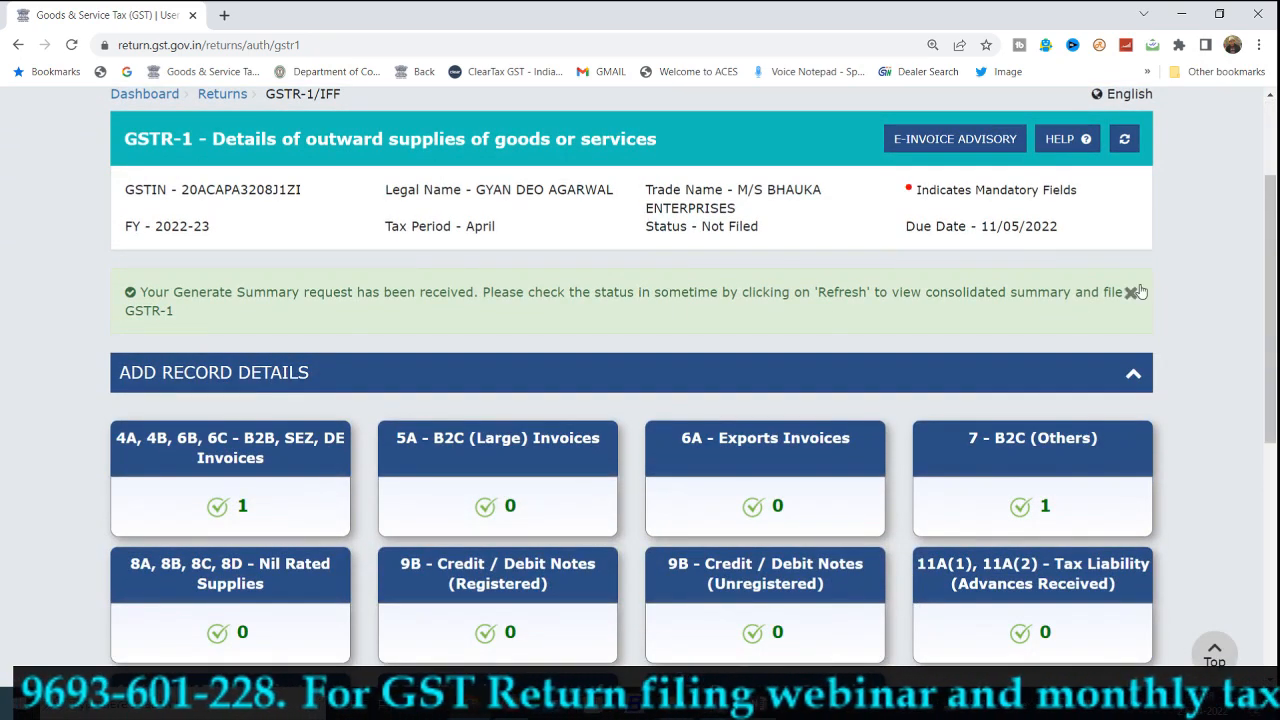
{"action": "left_click", "coordinate": [1124, 139]}
{"action": "scroll", "coordinate": [1145, 357], "scroll_direction": "down", "scroll_amount": 2}
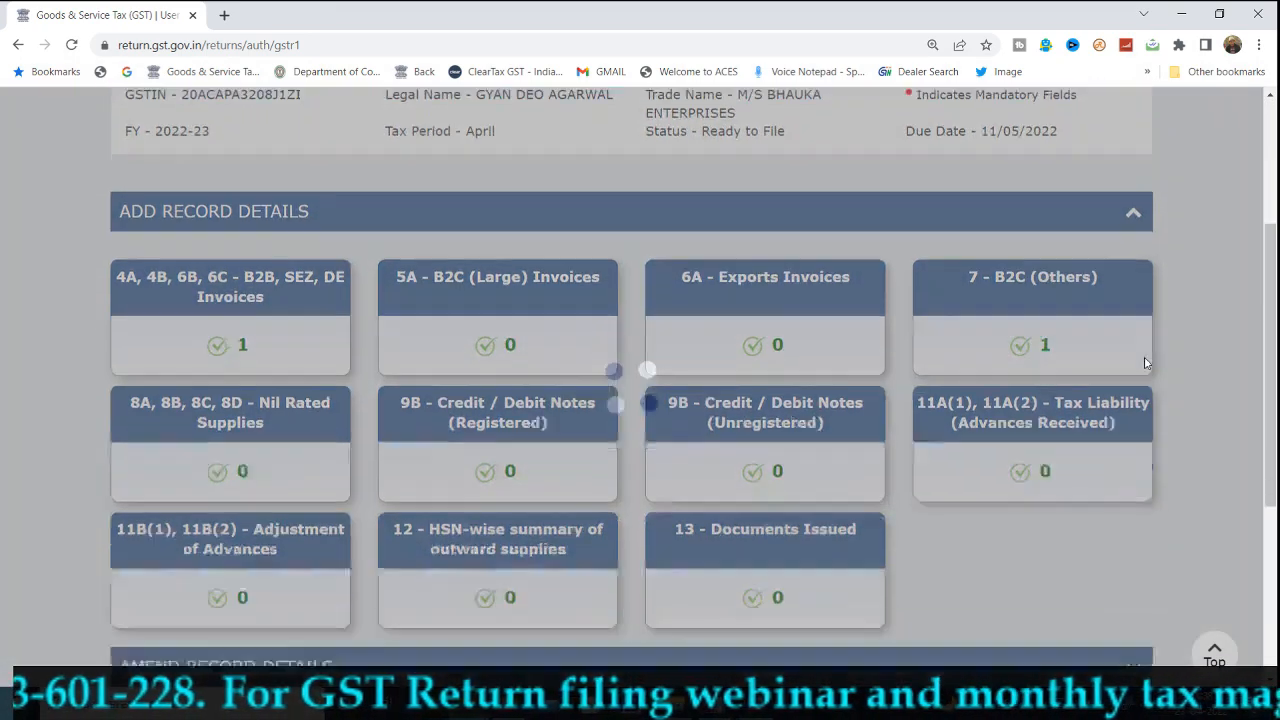
{"action": "scroll", "coordinate": [712, 193], "scroll_direction": "up", "scroll_amount": 1}
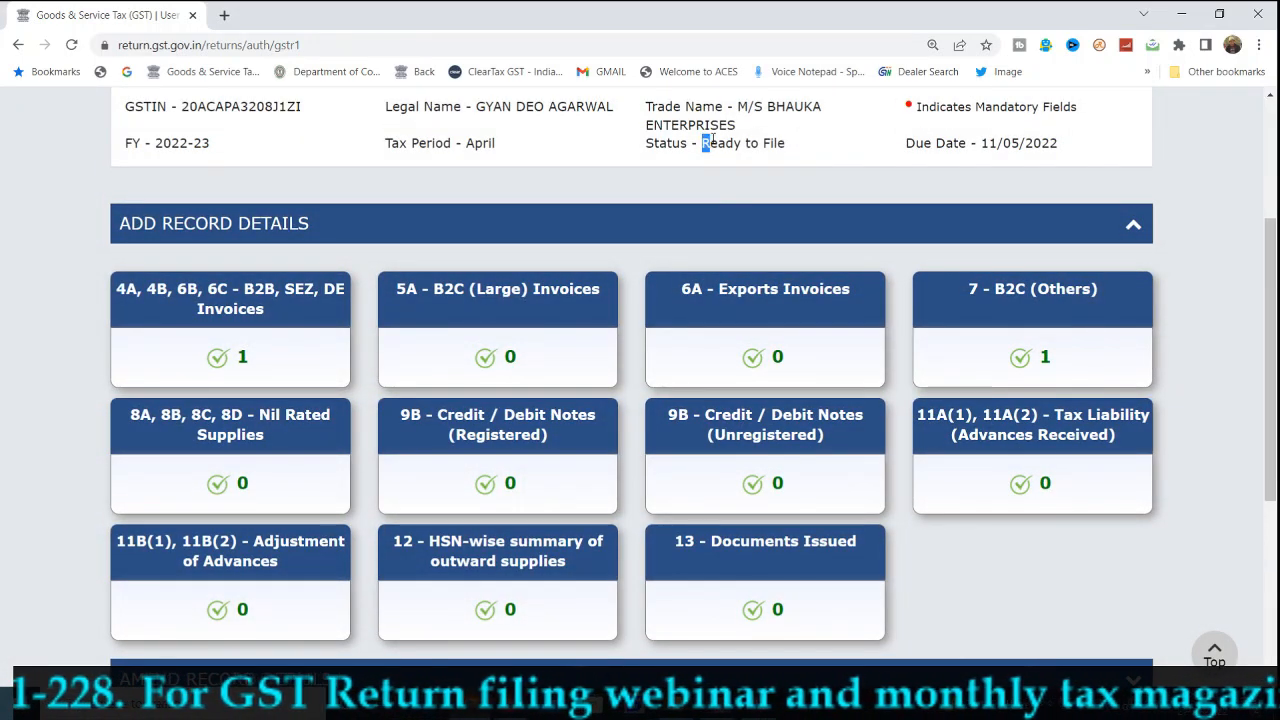
{"action": "left_click", "coordinate": [869, 206]}
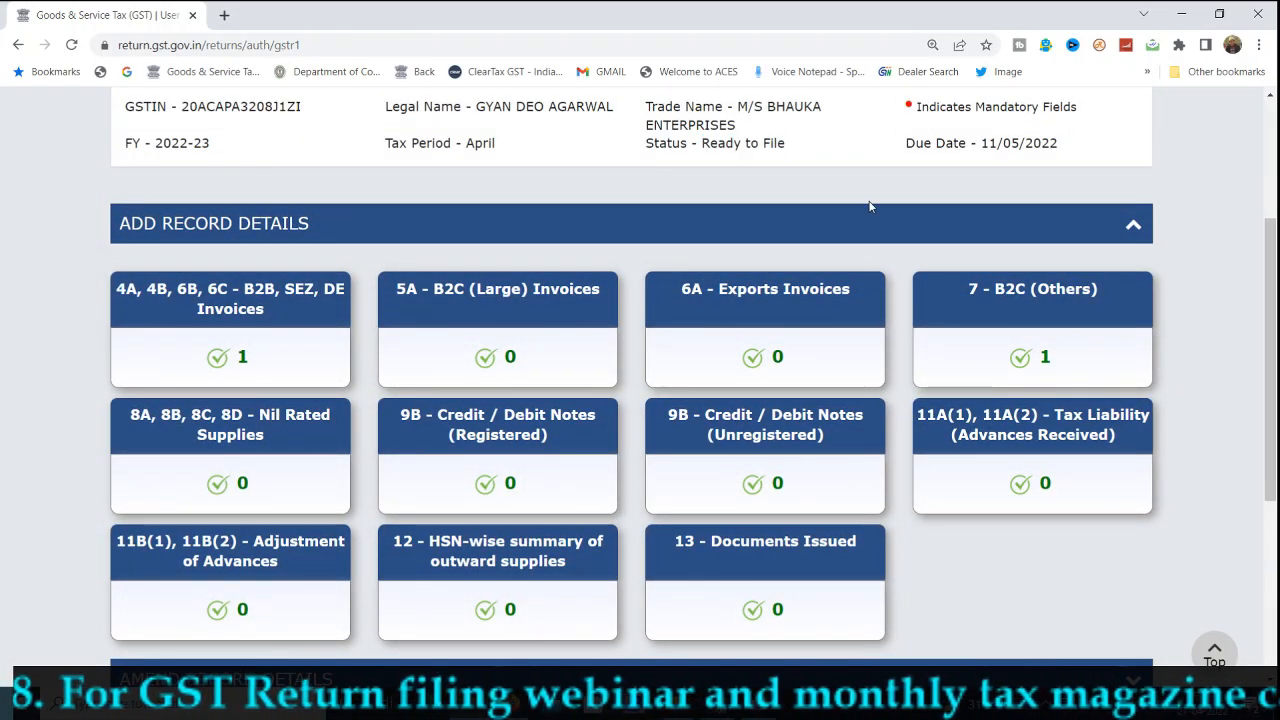
Review the Ready to File status and proceed to the file/summary page.
{"action": "scroll", "coordinate": [918, 352], "scroll_direction": "down", "scroll_amount": 4}
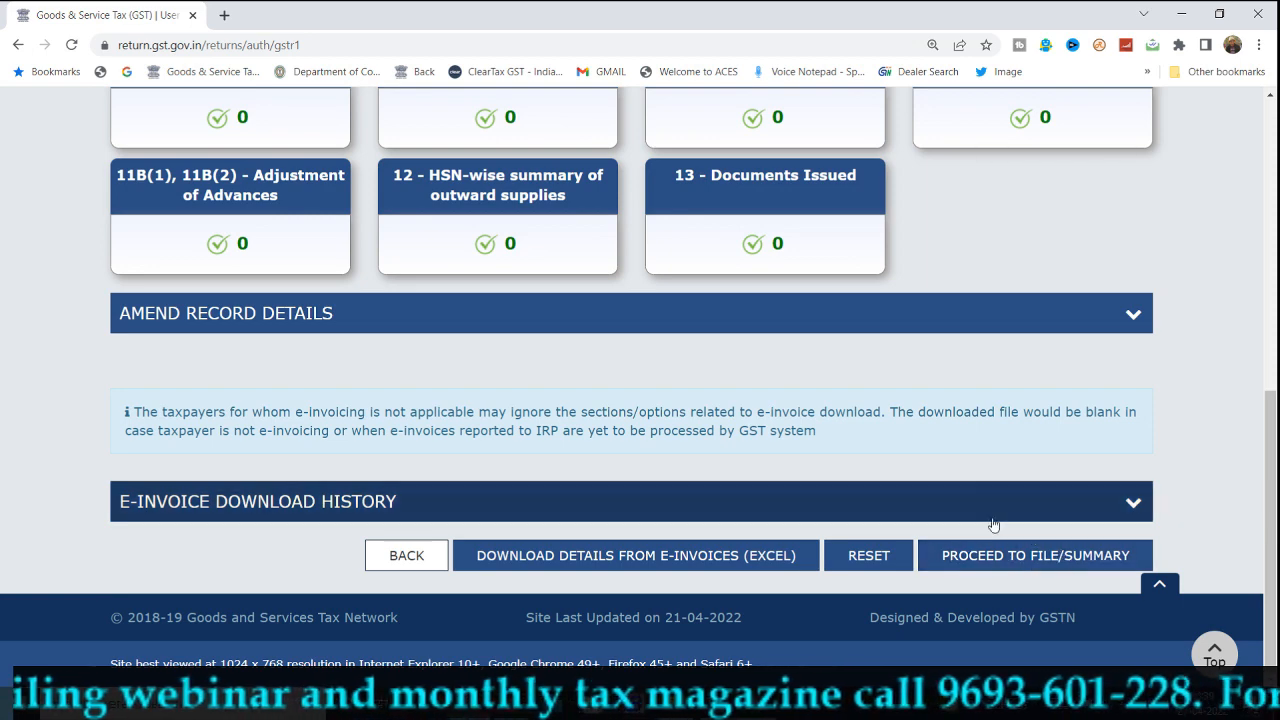
{"action": "scroll", "coordinate": [970, 476], "scroll_direction": "up", "scroll_amount": 1}
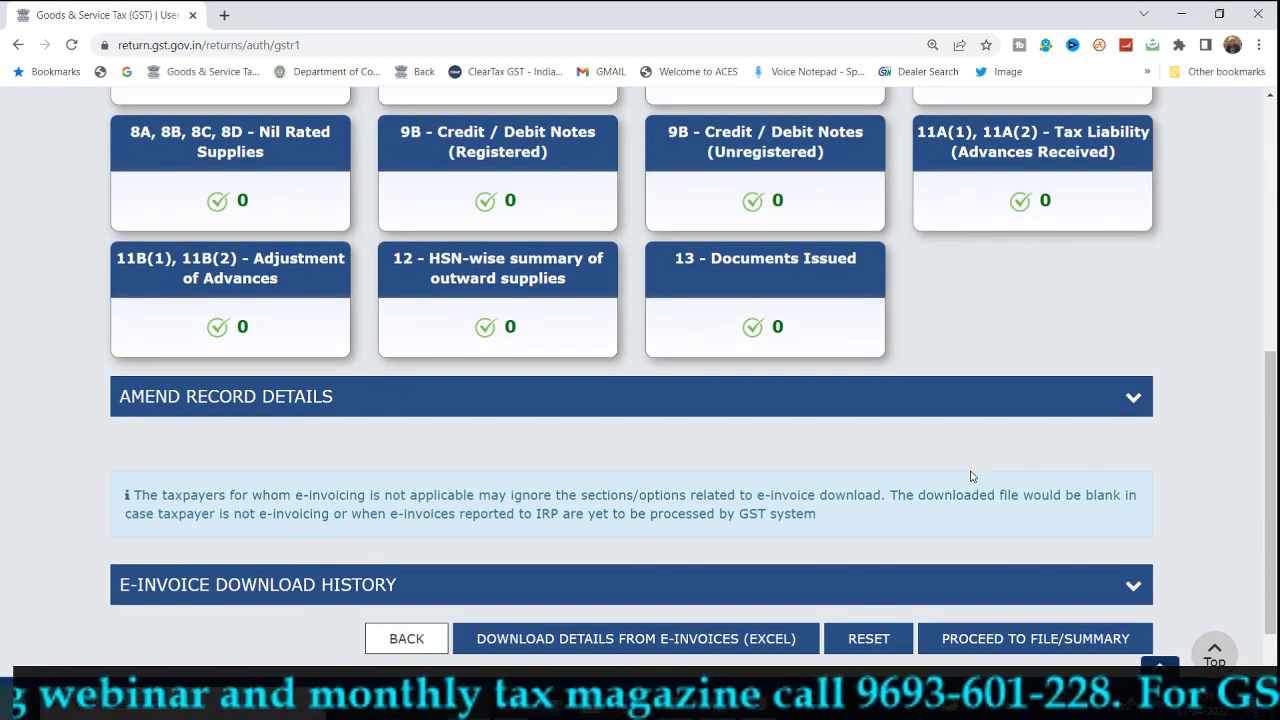
{"action": "scroll", "coordinate": [970, 476], "scroll_direction": "up", "scroll_amount": 6}
{"action": "scroll", "coordinate": [926, 511], "scroll_direction": "down", "scroll_amount": 1}
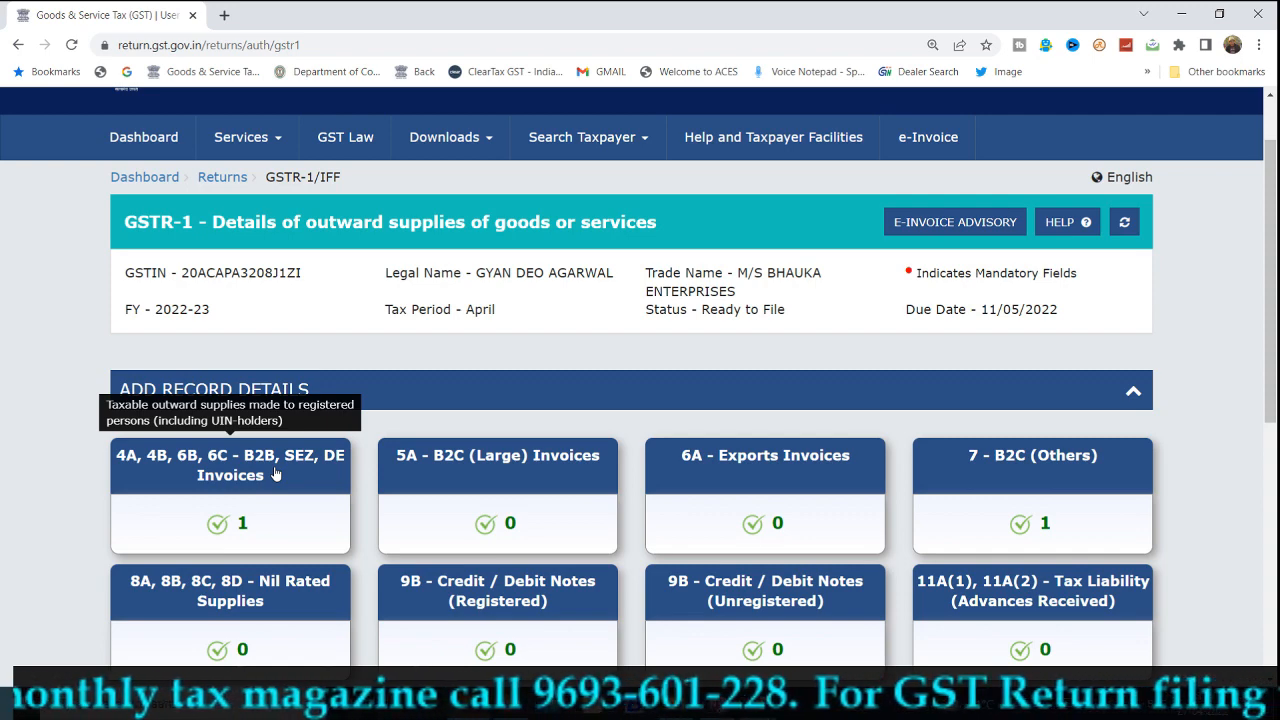
{"action": "scroll", "coordinate": [600, 557], "scroll_direction": "down", "scroll_amount": 5}
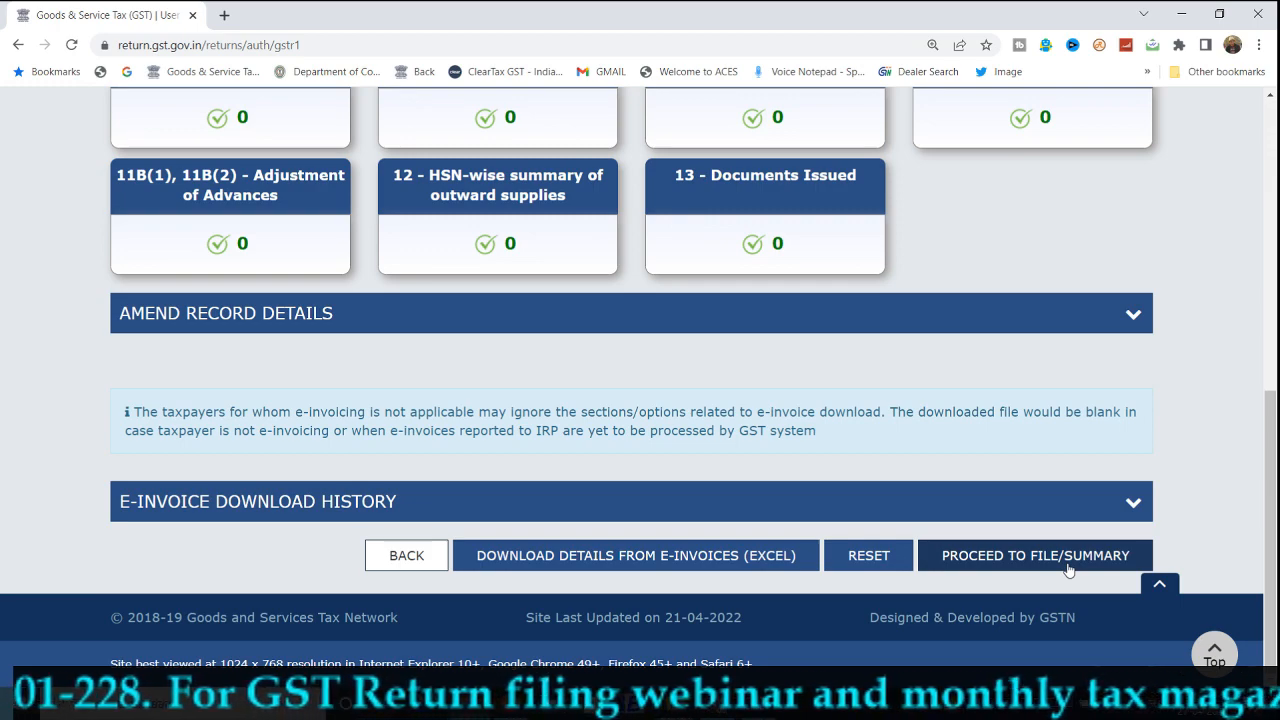
{"action": "left_click", "coordinate": [1067, 566]}
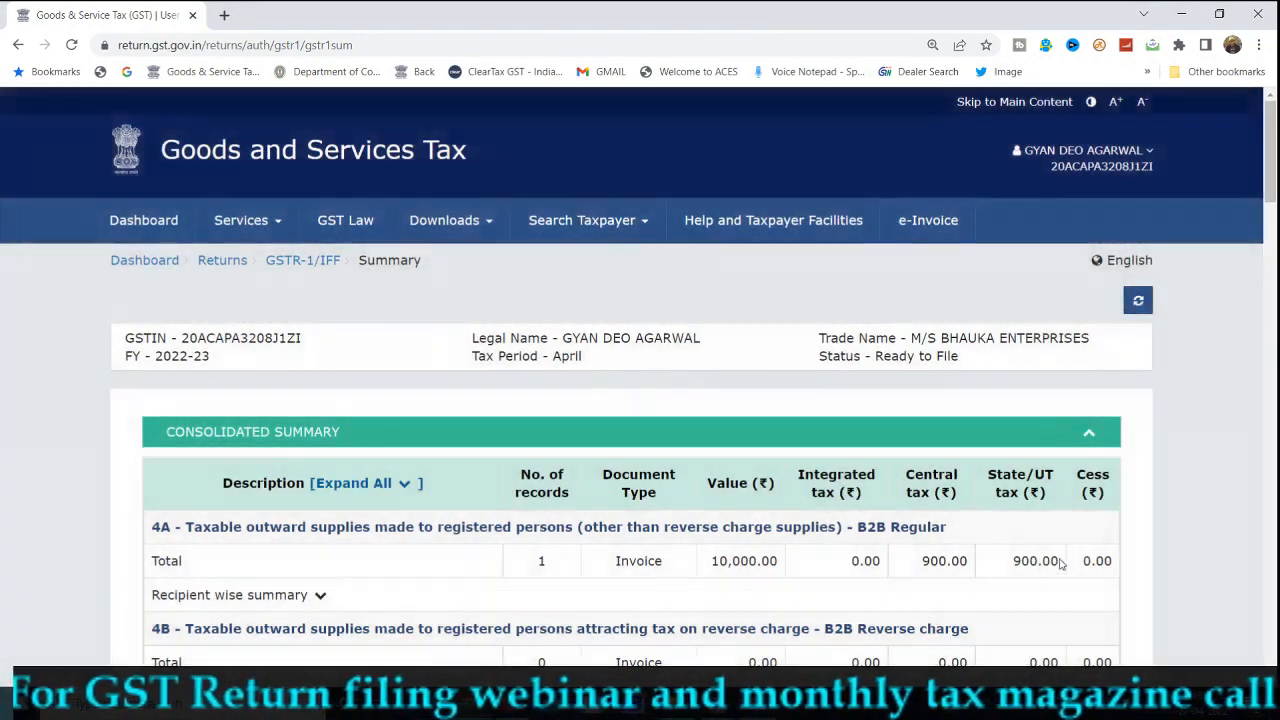
Enlarge the page and expand 4A B2B Regular's recipient-wise breakdown of the 10,000.00 invoice.
{"action": "scroll", "coordinate": [1060, 570], "scroll_direction": "down", "scroll_amount": 2}
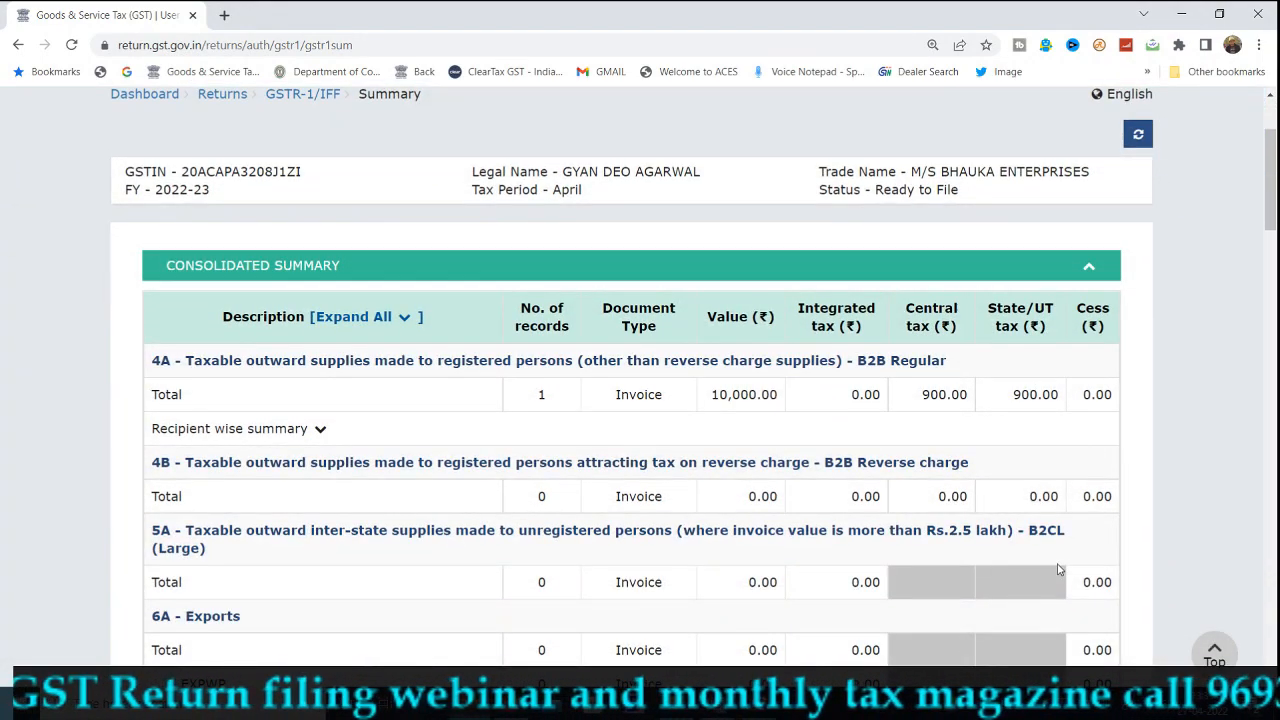
{"action": "key", "text": "ctrl+plus"}
{"action": "scroll", "coordinate": [1060, 570], "scroll_direction": "down", "scroll_amount": 1}
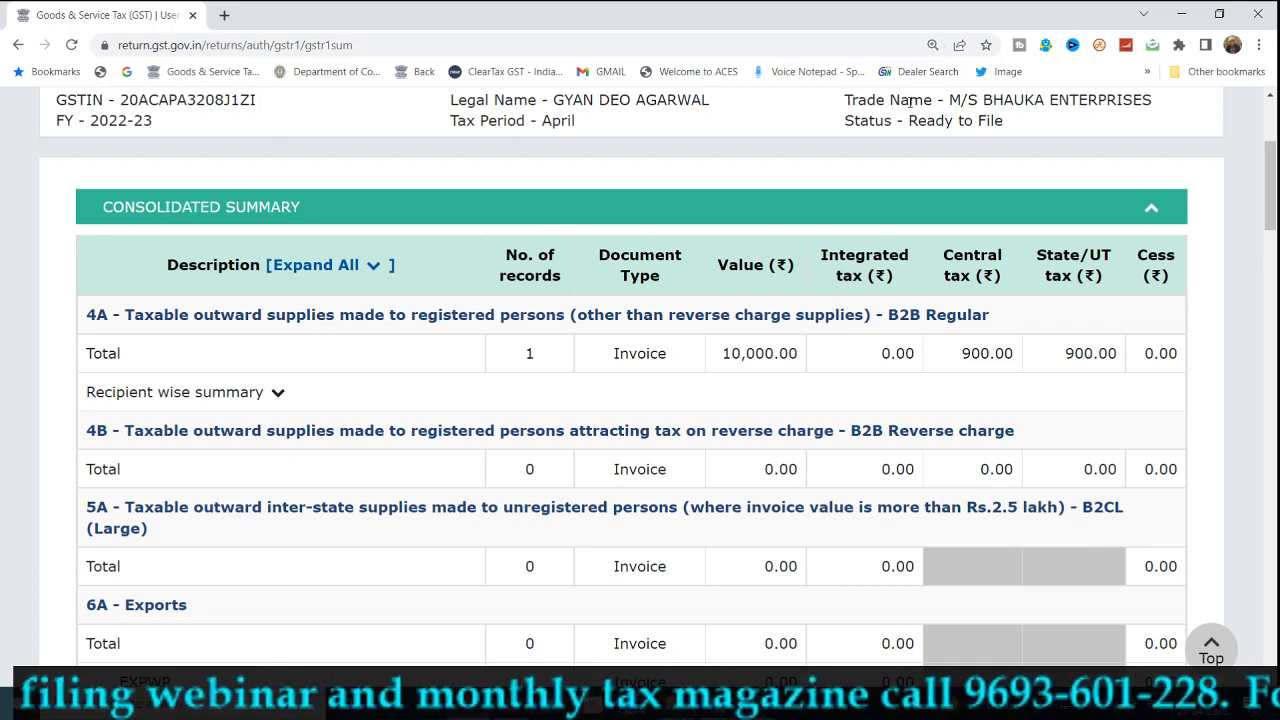
{"action": "left_click", "coordinate": [1147, 212]}
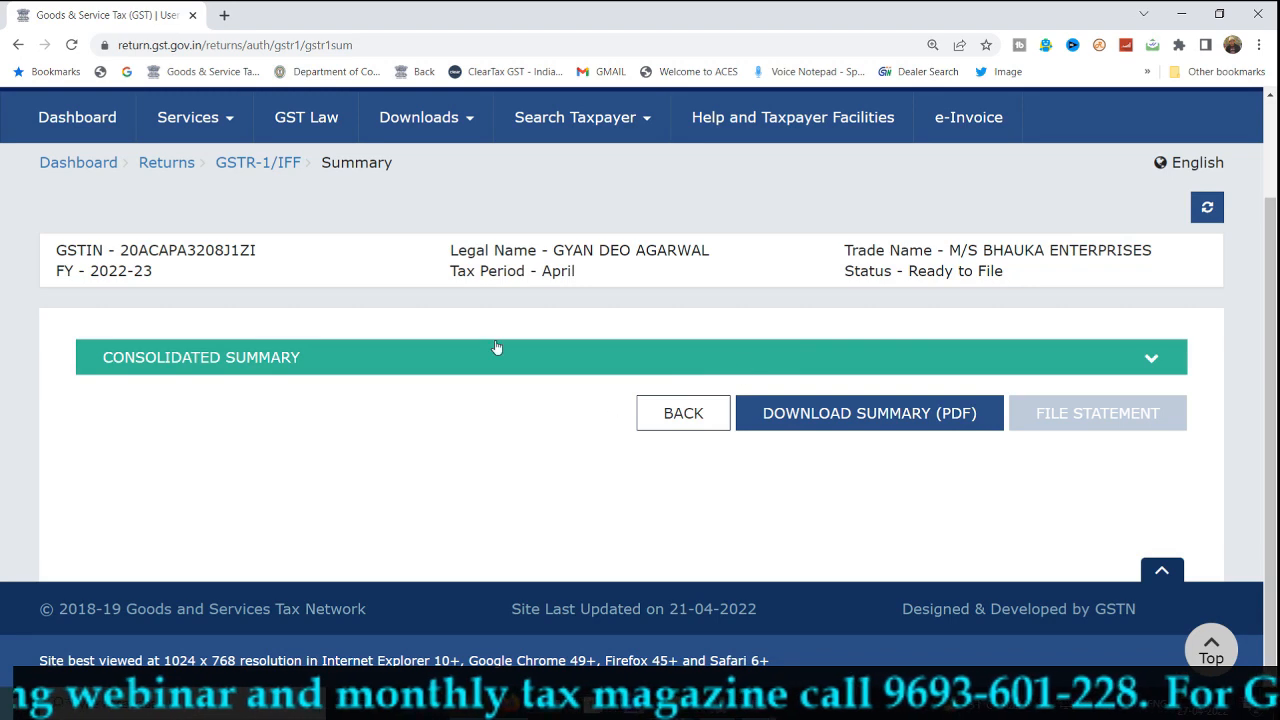
{"action": "left_click", "coordinate": [1150, 361]}
{"action": "scroll", "coordinate": [1150, 361], "scroll_direction": "down", "scroll_amount": 1}
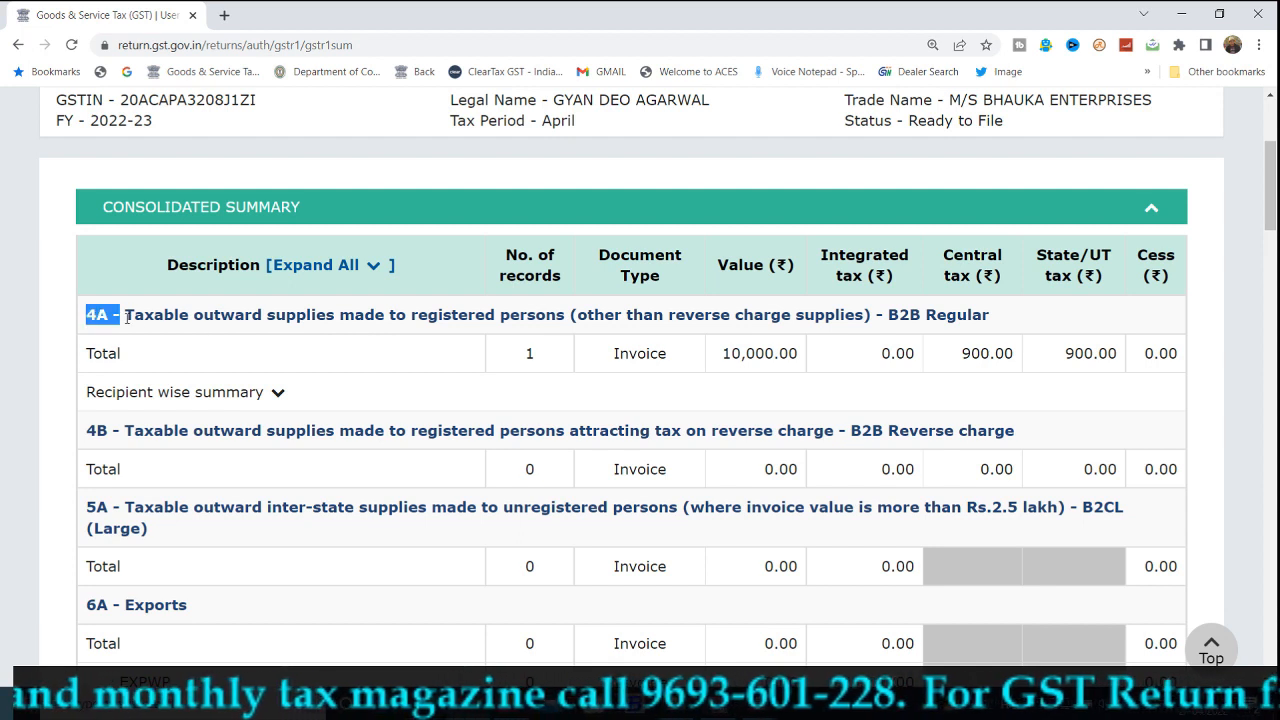
{"action": "left_click_drag", "start_coordinate": [117, 318], "coordinate": [267, 335]}
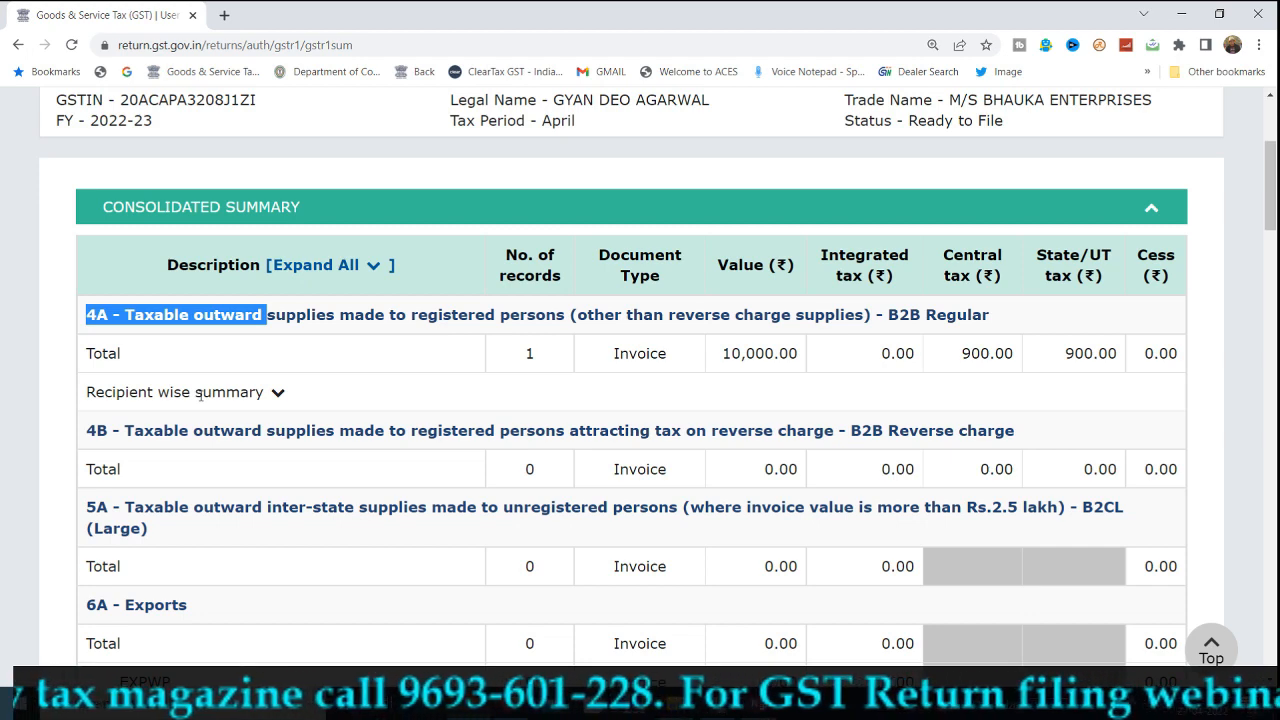
{"action": "left_click", "coordinate": [200, 393]}
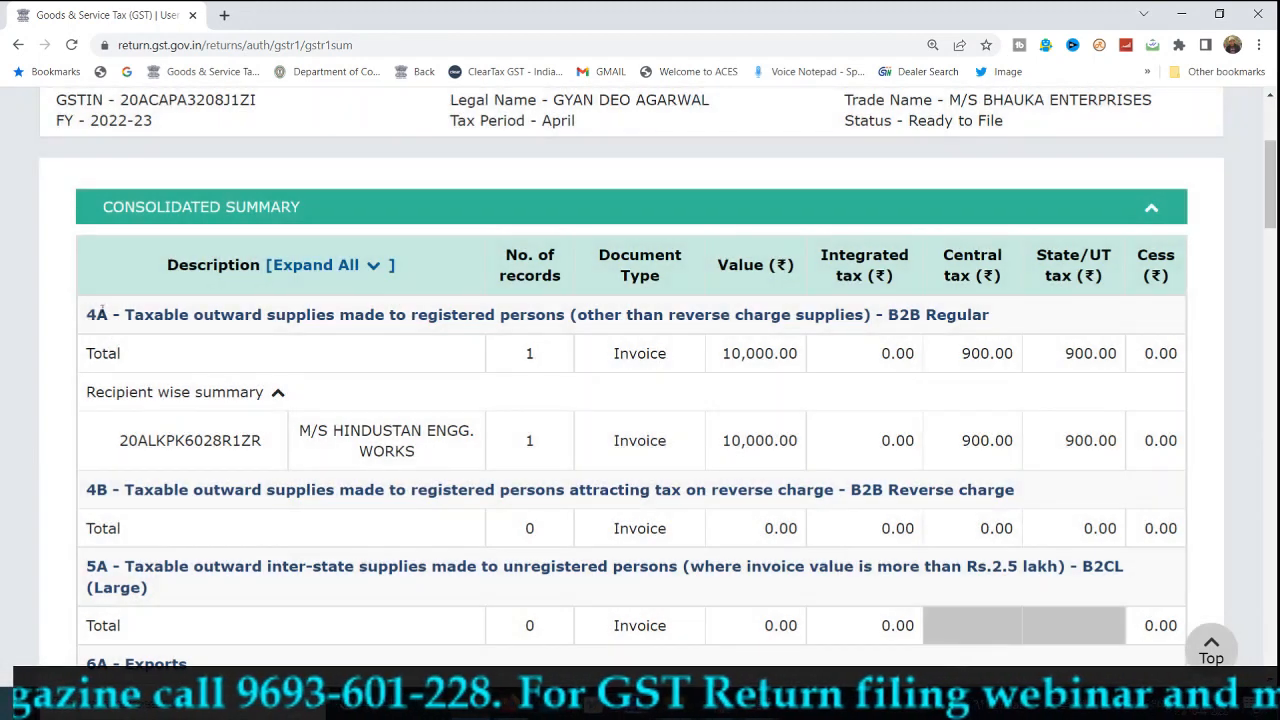
{"action": "left_click", "coordinate": [323, 268]}
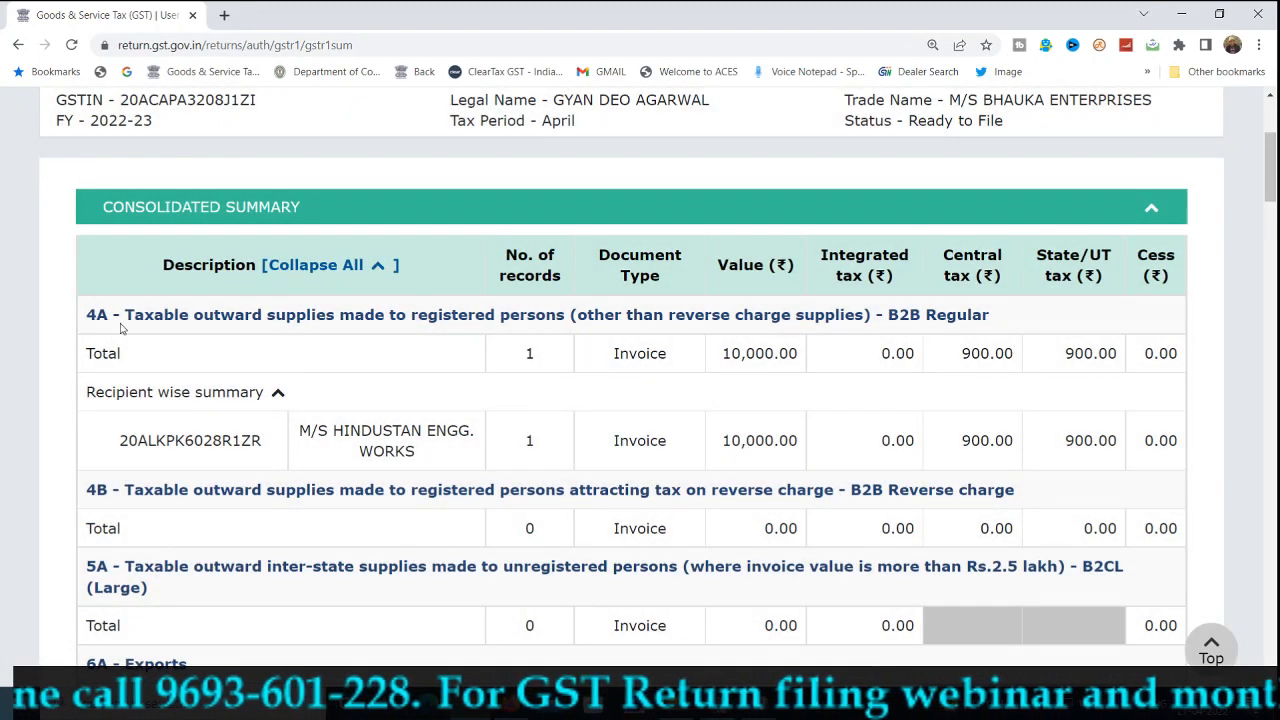
{"action": "left_click_drag", "start_coordinate": [127, 317], "coordinate": [416, 330]}
{"action": "left_click_drag", "start_coordinate": [518, 358], "coordinate": [531, 355]}
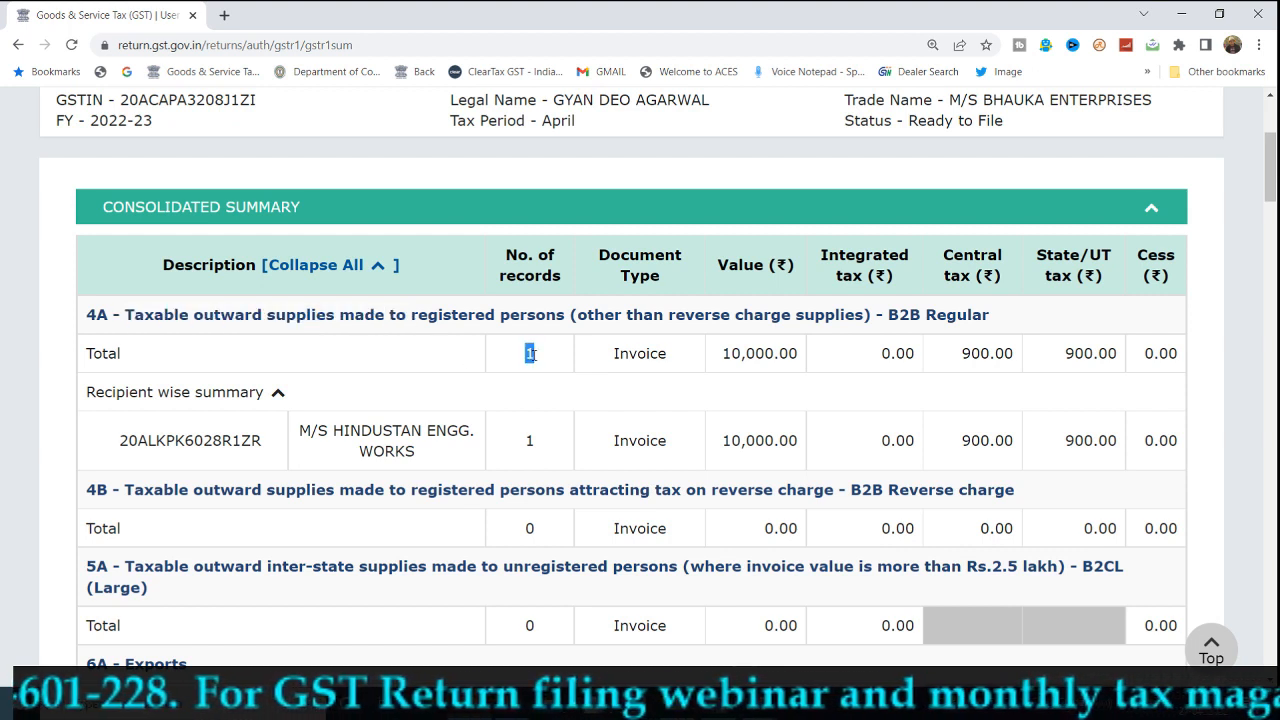
{"action": "left_click_drag", "start_coordinate": [618, 352], "coordinate": [806, 358]}
{"action": "left_click_drag", "start_coordinate": [967, 353], "coordinate": [1100, 354]}
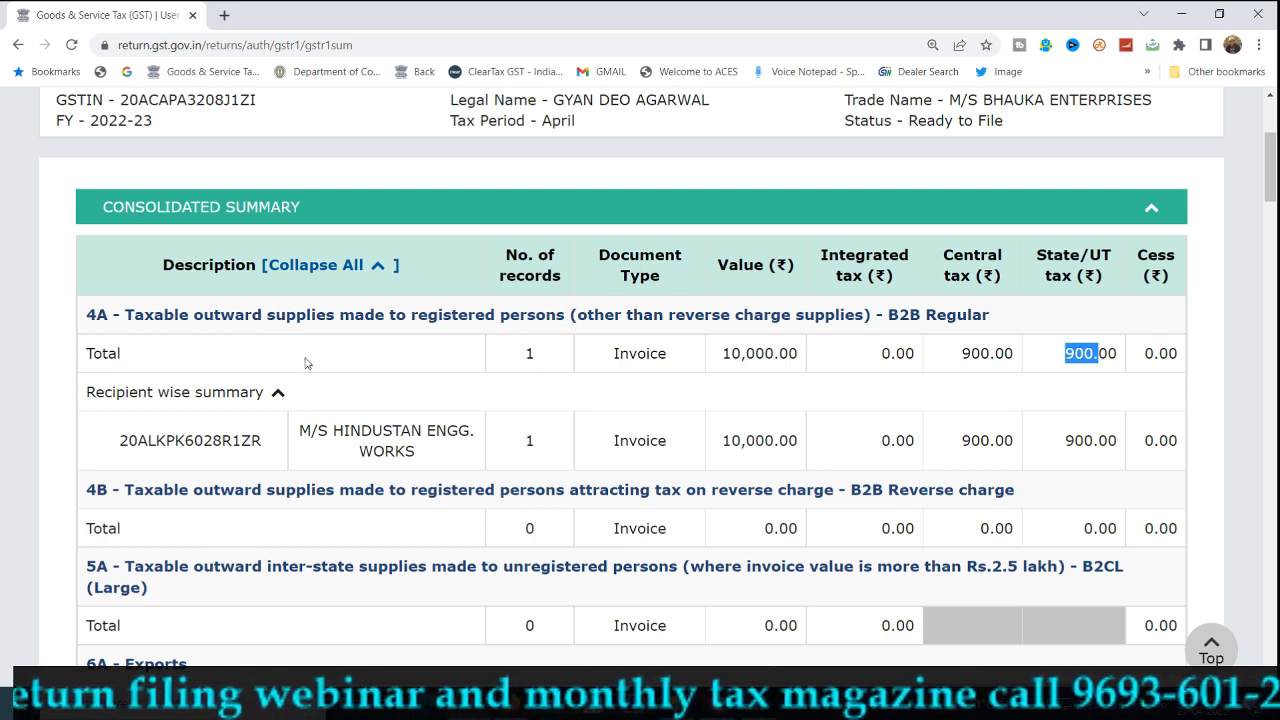
{"action": "left_click", "coordinate": [280, 391]}
{"action": "left_click", "coordinate": [377, 266]}
{"action": "left_click", "coordinate": [377, 266]}
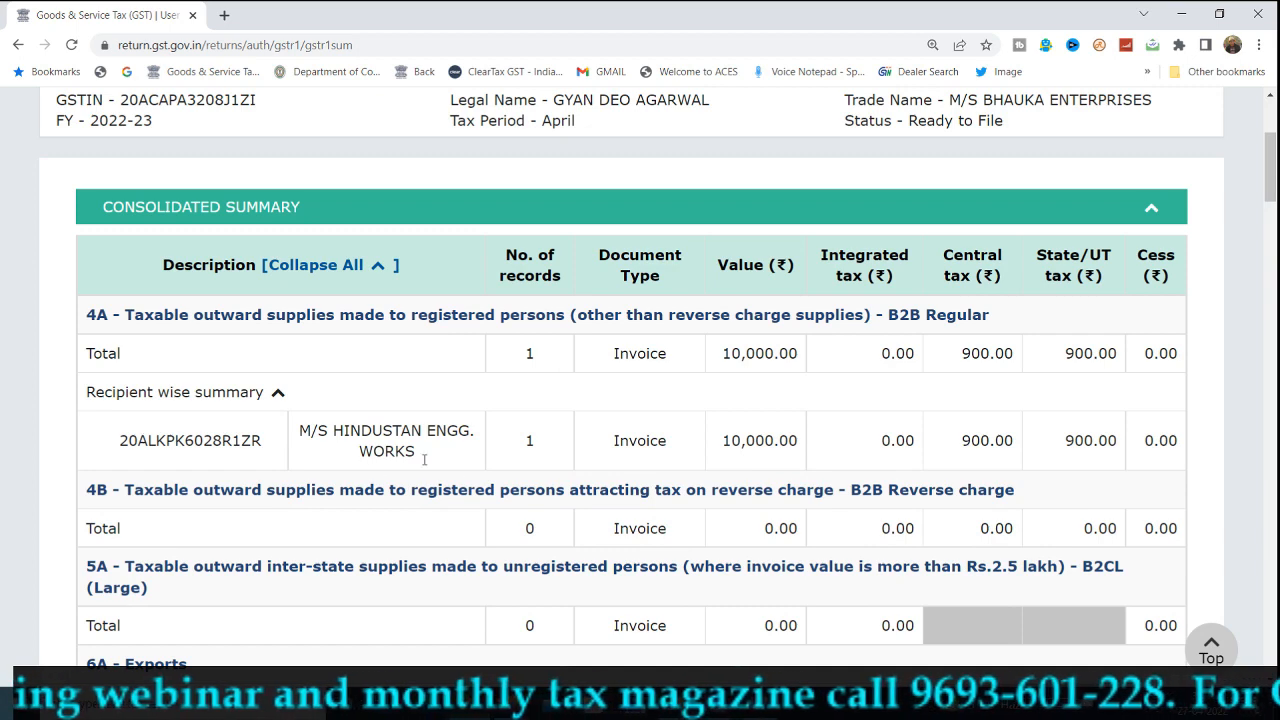
{"action": "left_click_drag", "start_coordinate": [116, 440], "coordinate": [258, 440]}
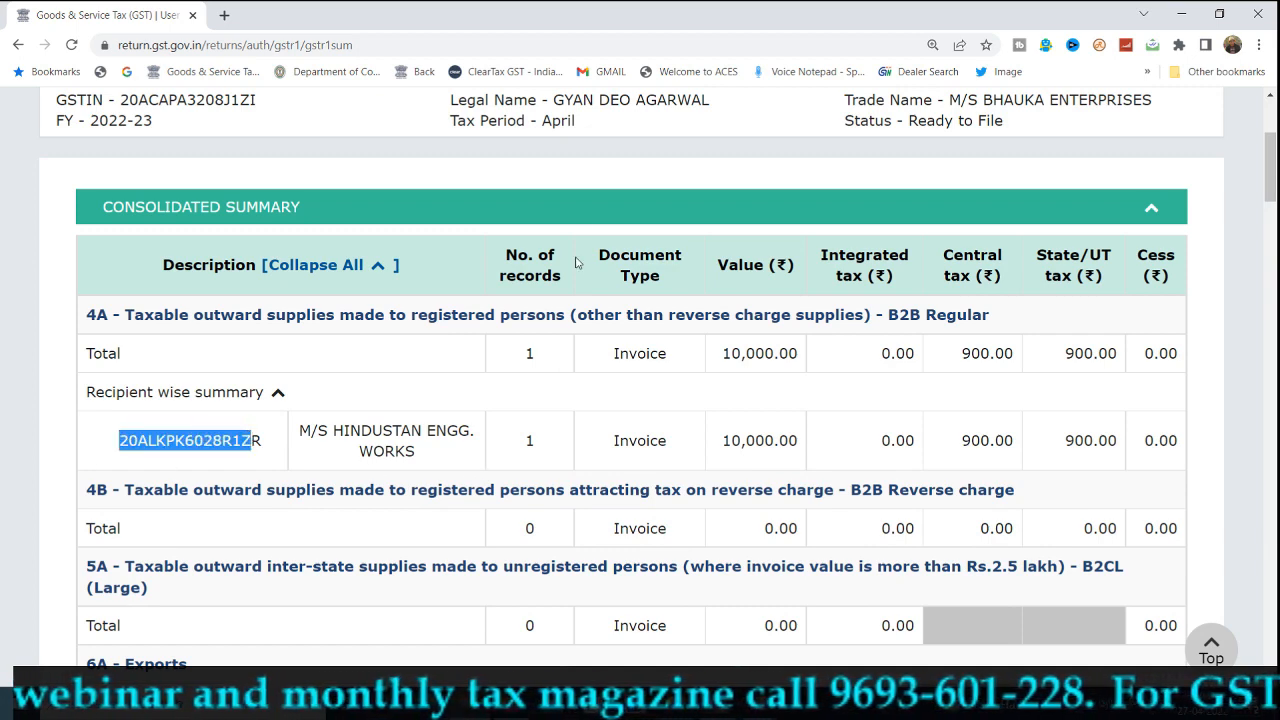
{"action": "double_click", "coordinate": [548, 440]}
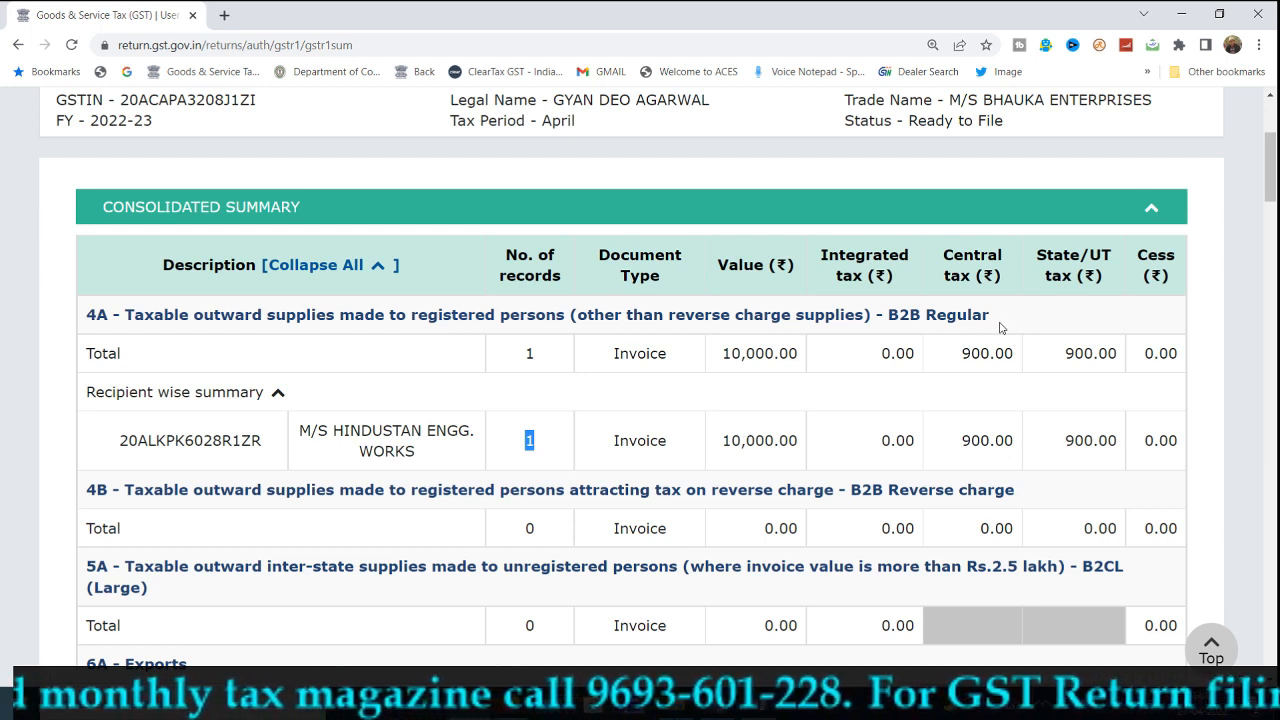
{"action": "left_click", "coordinate": [1106, 463]}
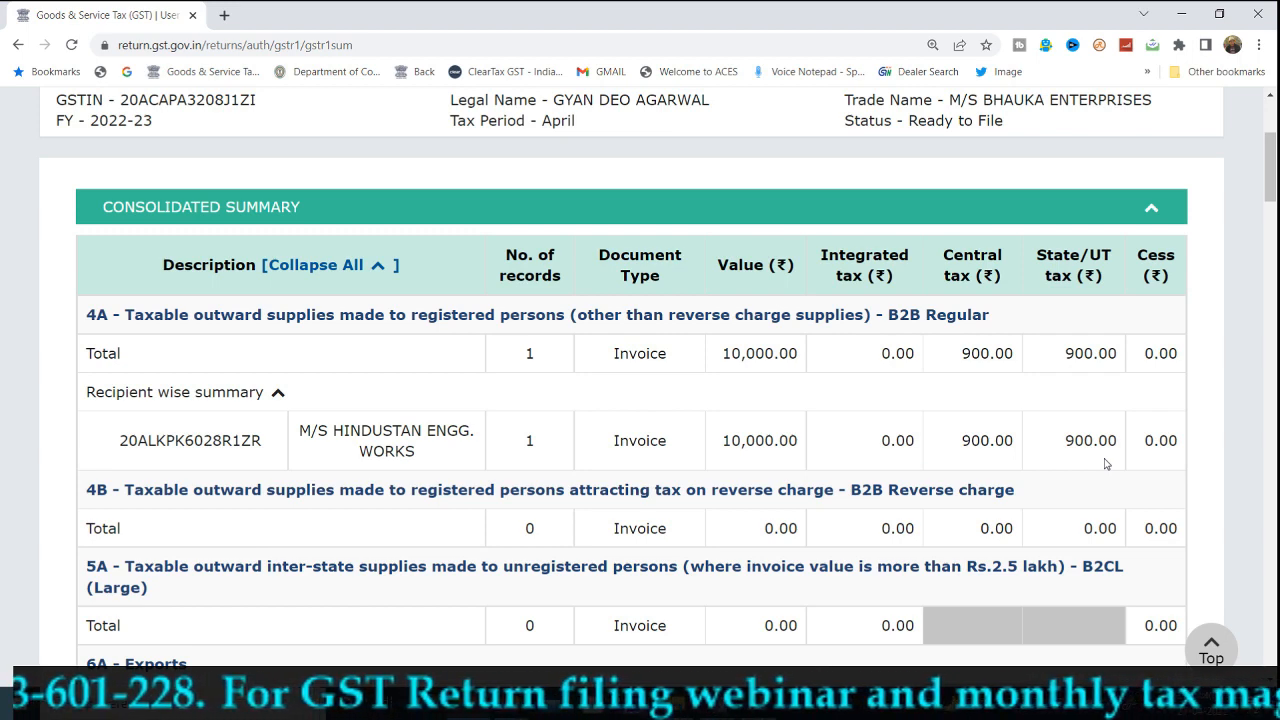
Toggle the B2CS place-of-supply summary and highlight the 20 - Jharkhand row with 10,000.00.
{"action": "scroll", "coordinate": [1053, 529], "scroll_direction": "down", "scroll_amount": 7}
{"action": "scroll", "coordinate": [787, 520], "scroll_direction": "down", "scroll_amount": 3}
{"action": "scroll", "coordinate": [779, 522], "scroll_direction": "up", "scroll_amount": 2}
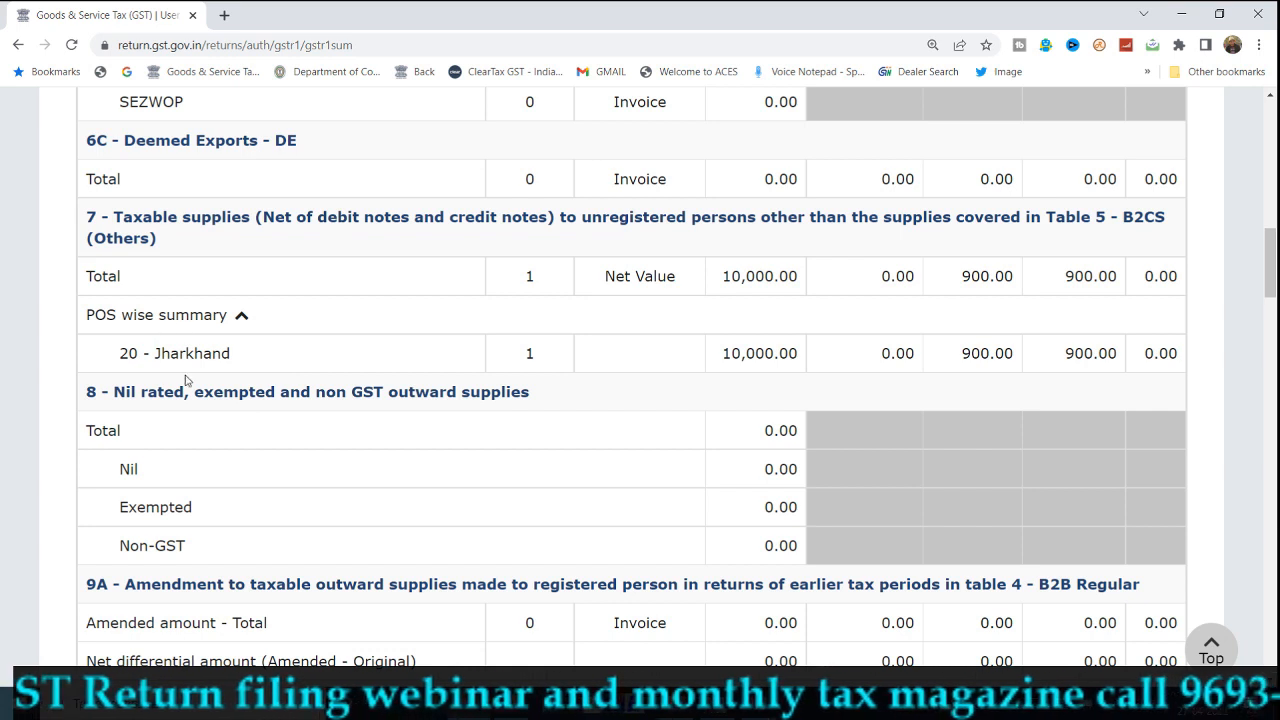
{"action": "left_click", "coordinate": [241, 316]}
{"action": "left_click", "coordinate": [243, 316]}
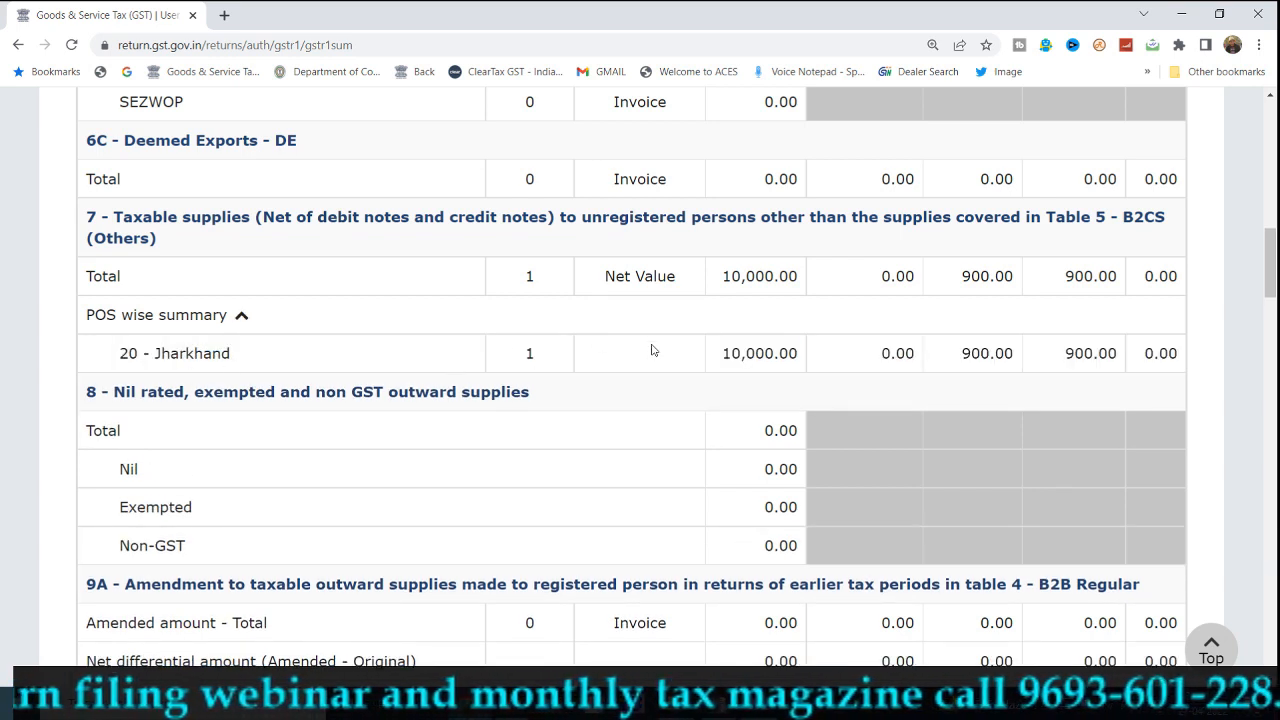
{"action": "left_click_drag", "start_coordinate": [120, 362], "coordinate": [216, 358]}
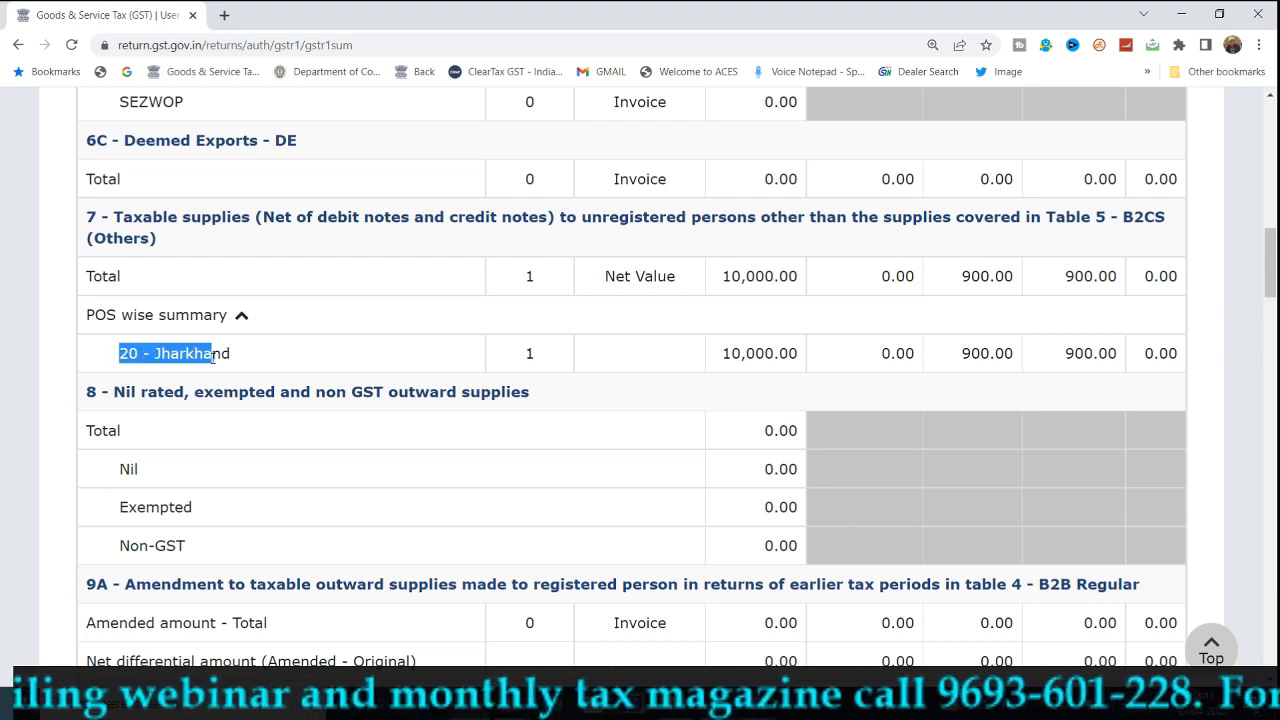
{"action": "left_click_drag", "start_coordinate": [731, 353], "coordinate": [801, 366]}
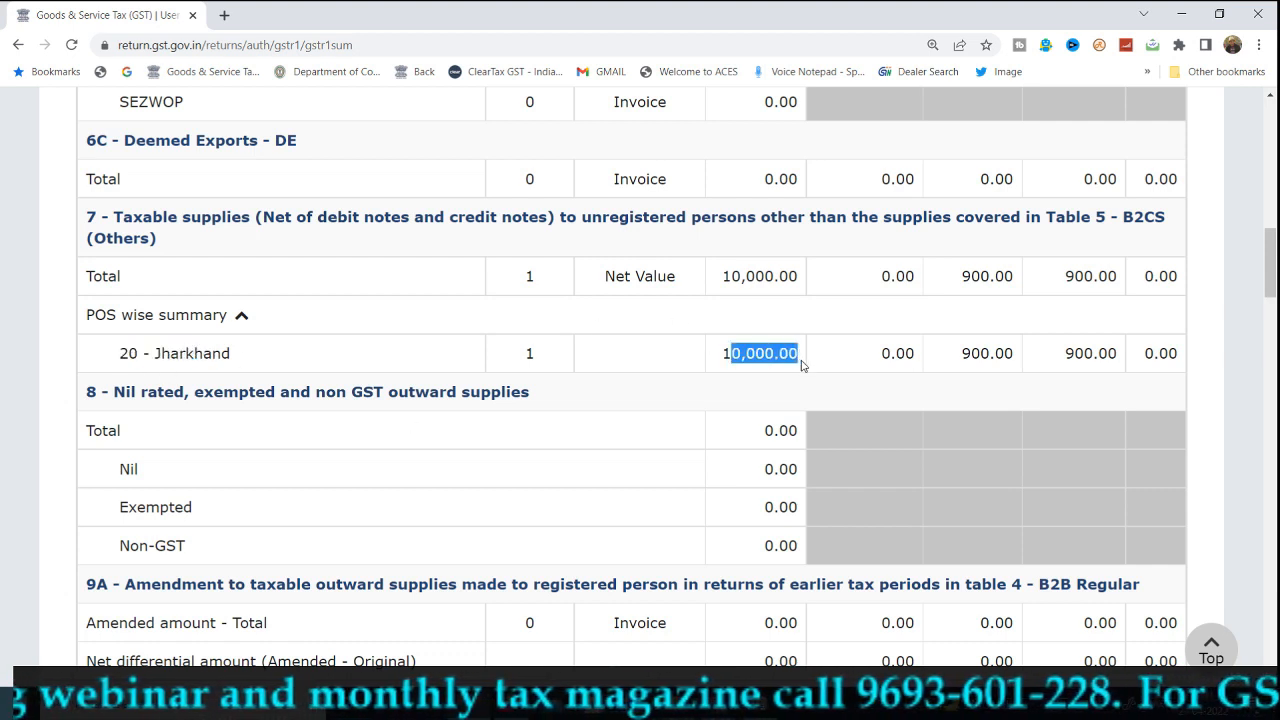
{"action": "left_click_drag", "start_coordinate": [897, 353], "coordinate": [1108, 371]}
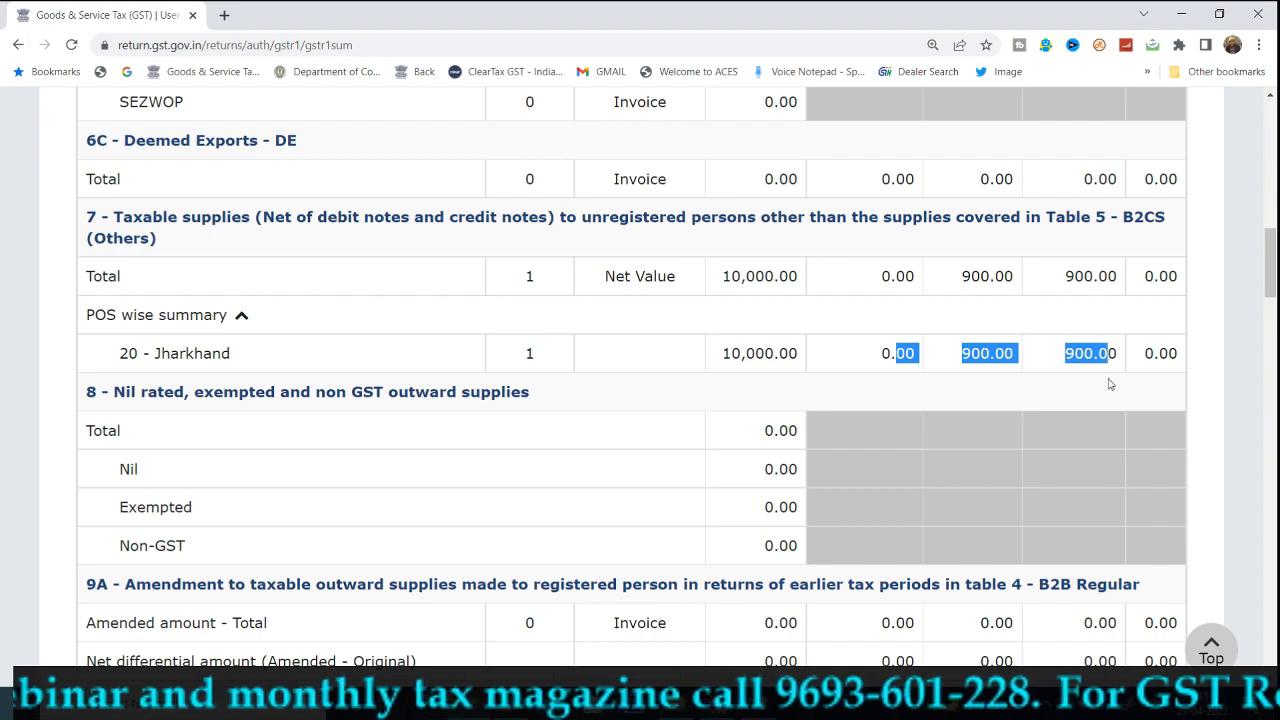
Scroll to the summary's end, showing tables 10, 11A and 11B at 0 records.
{"action": "scroll", "coordinate": [1110, 425], "scroll_direction": "down", "scroll_amount": 1}
{"action": "scroll", "coordinate": [1110, 428], "scroll_direction": "down", "scroll_amount": 8}
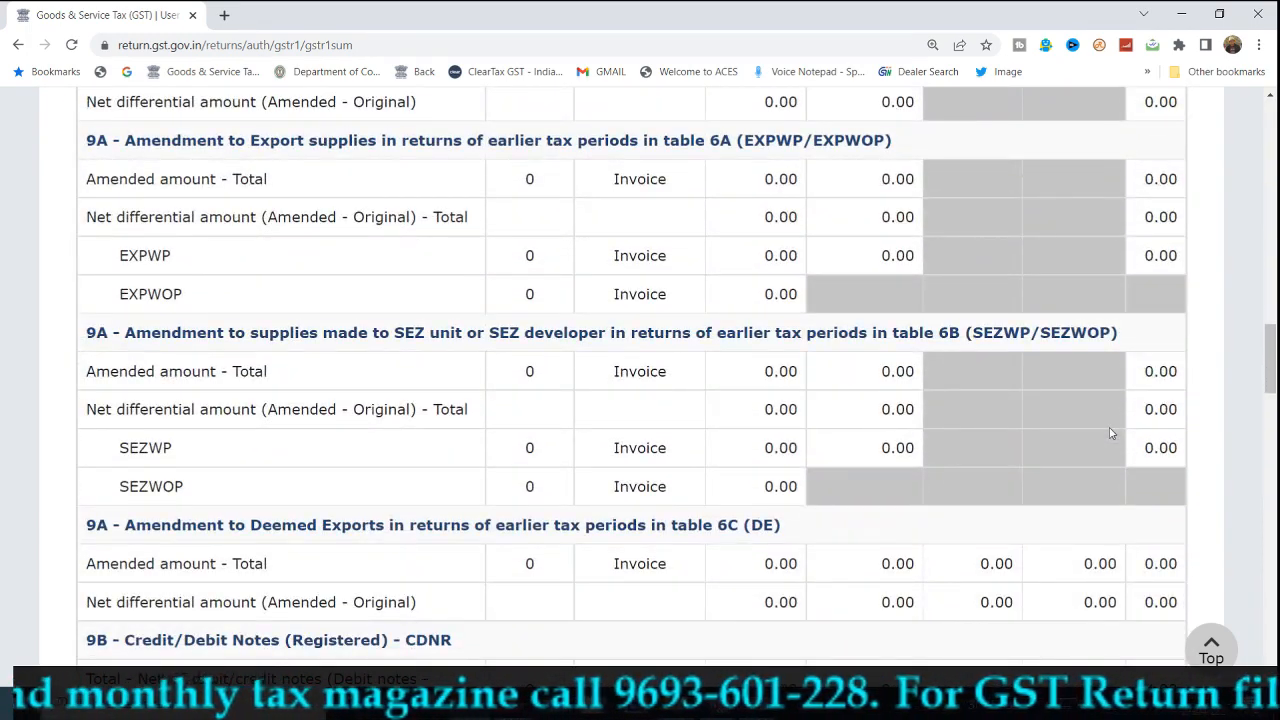
{"action": "scroll", "coordinate": [1110, 433], "scroll_direction": "down", "scroll_amount": 9}
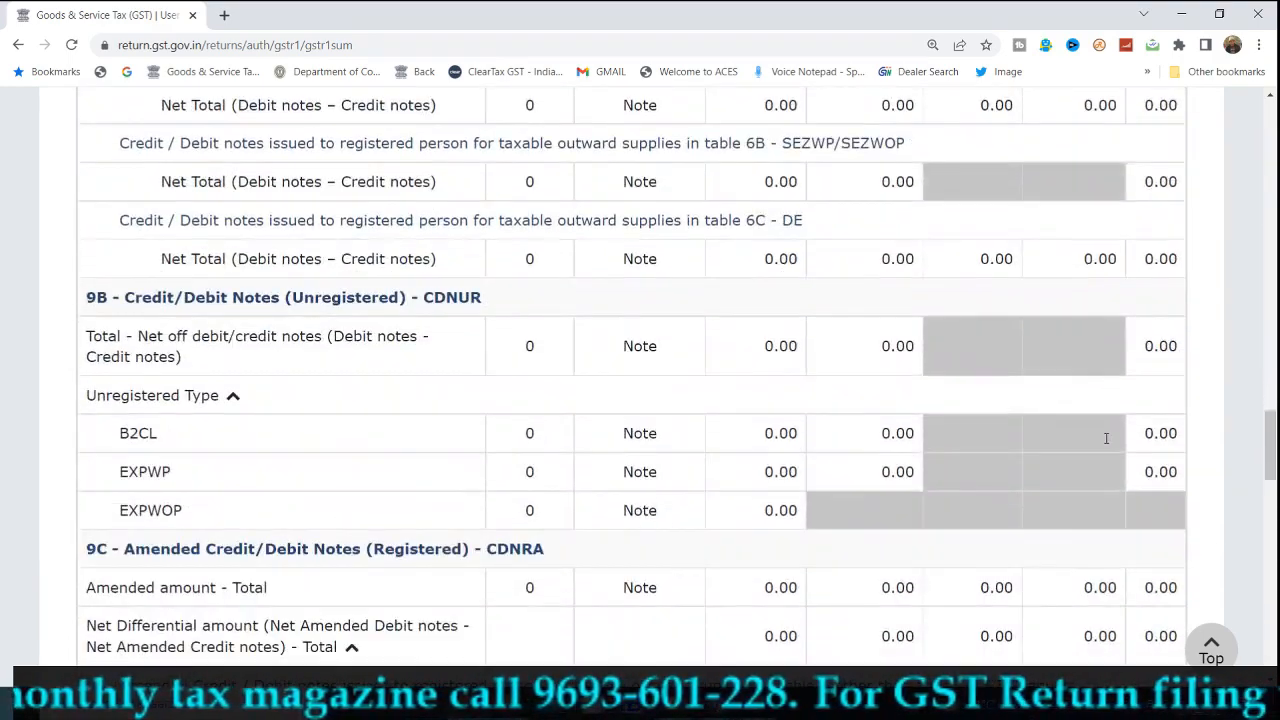
{"action": "scroll", "coordinate": [1106, 438], "scroll_direction": "down", "scroll_amount": 3}
{"action": "scroll", "coordinate": [1107, 444], "scroll_direction": "down", "scroll_amount": 4}
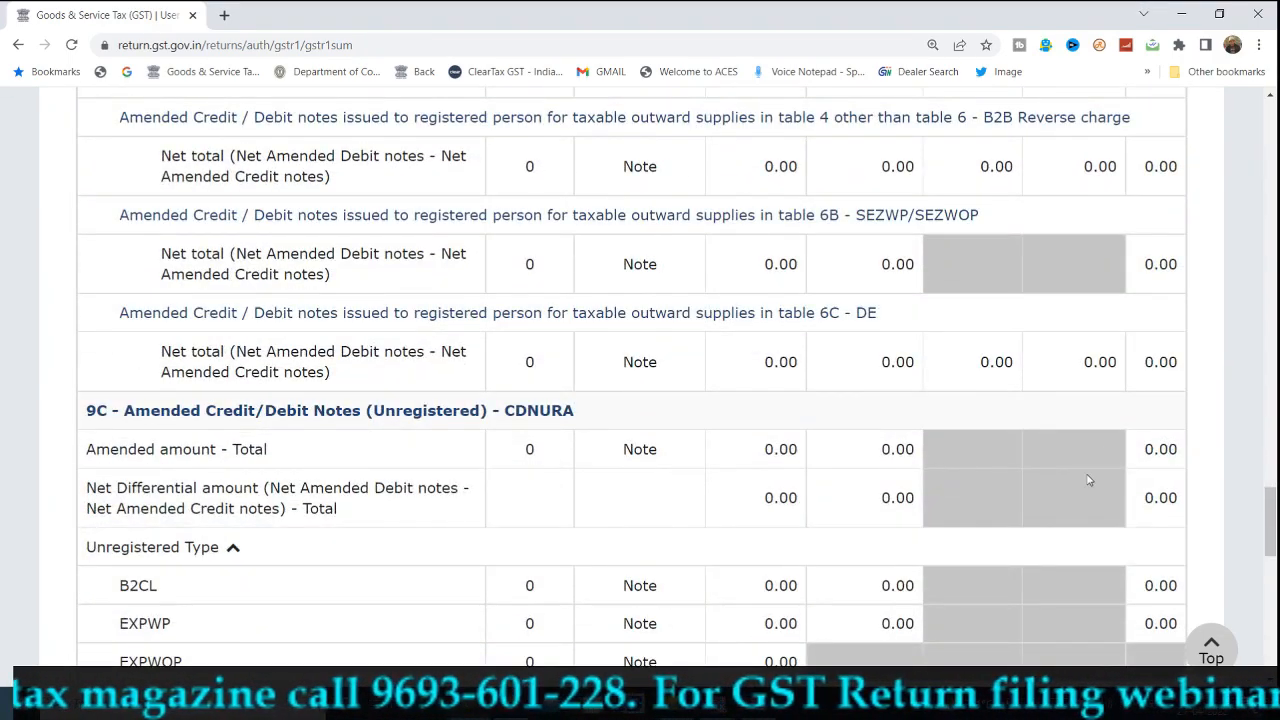
{"action": "scroll", "coordinate": [1090, 478], "scroll_direction": "down", "scroll_amount": 3}
{"action": "scroll", "coordinate": [1082, 483], "scroll_direction": "down", "scroll_amount": 2}
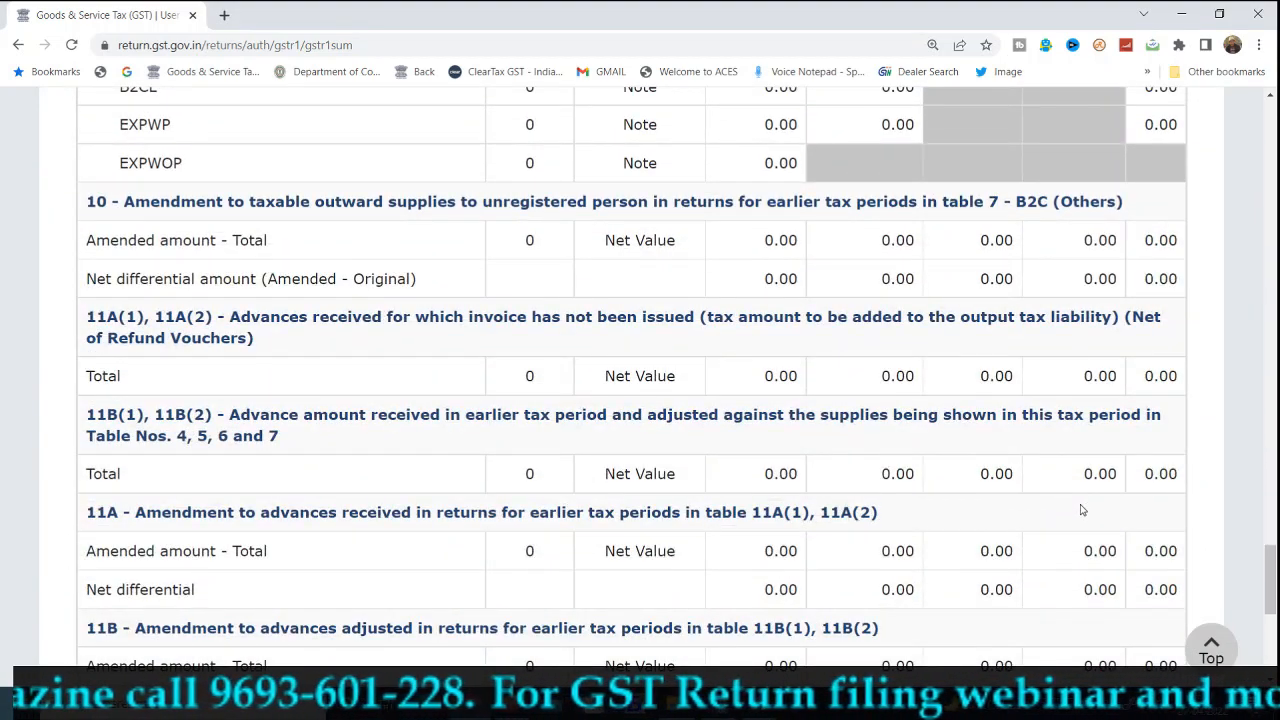
{"action": "scroll", "coordinate": [1081, 510], "scroll_direction": "down", "scroll_amount": 5}
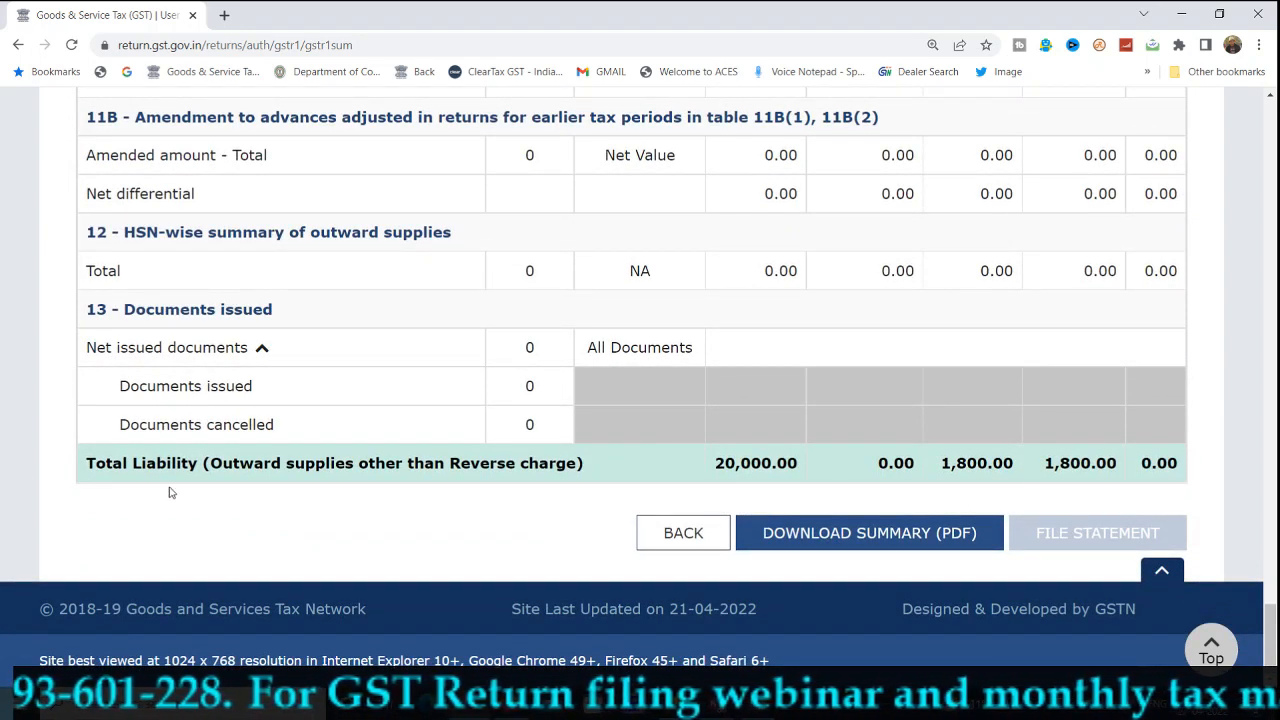
Highlight the Total Liability of 20,000.00 with 1,800.00 central and state tax, then switch to OneNote.
{"action": "left_click_drag", "start_coordinate": [95, 463], "coordinate": [503, 474]}
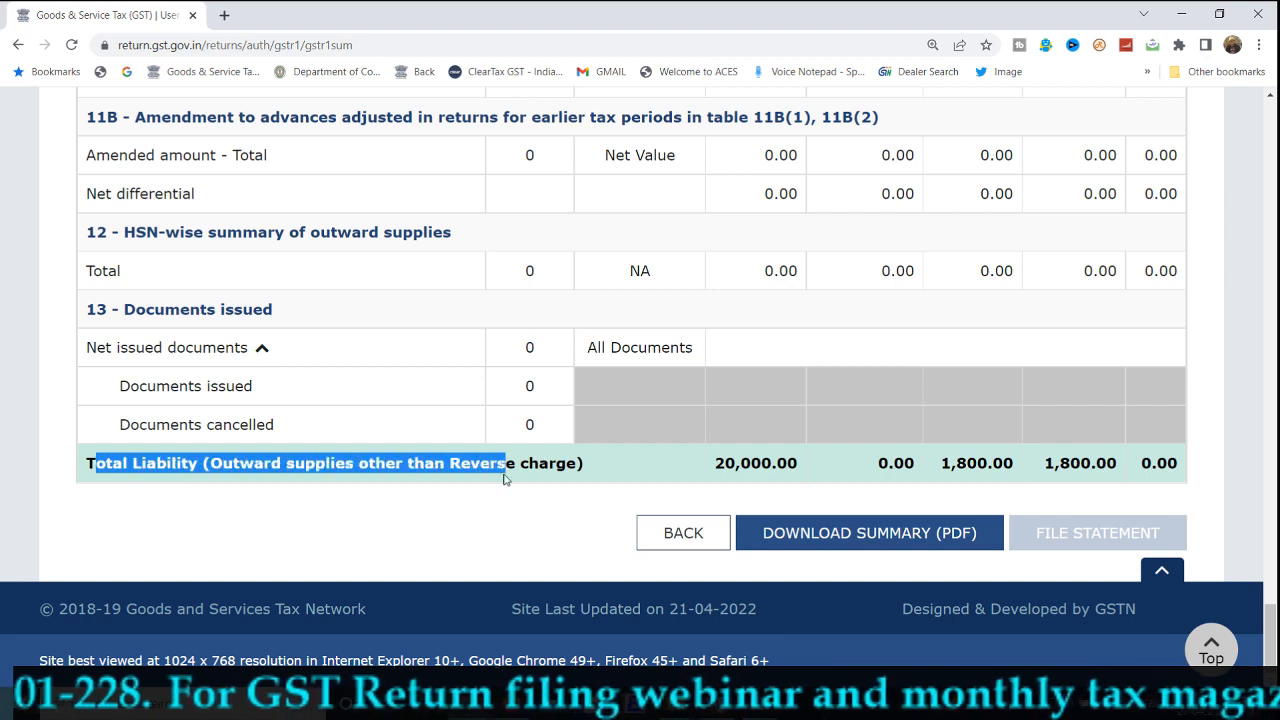
{"action": "left_click_drag", "start_coordinate": [725, 463], "coordinate": [800, 463]}
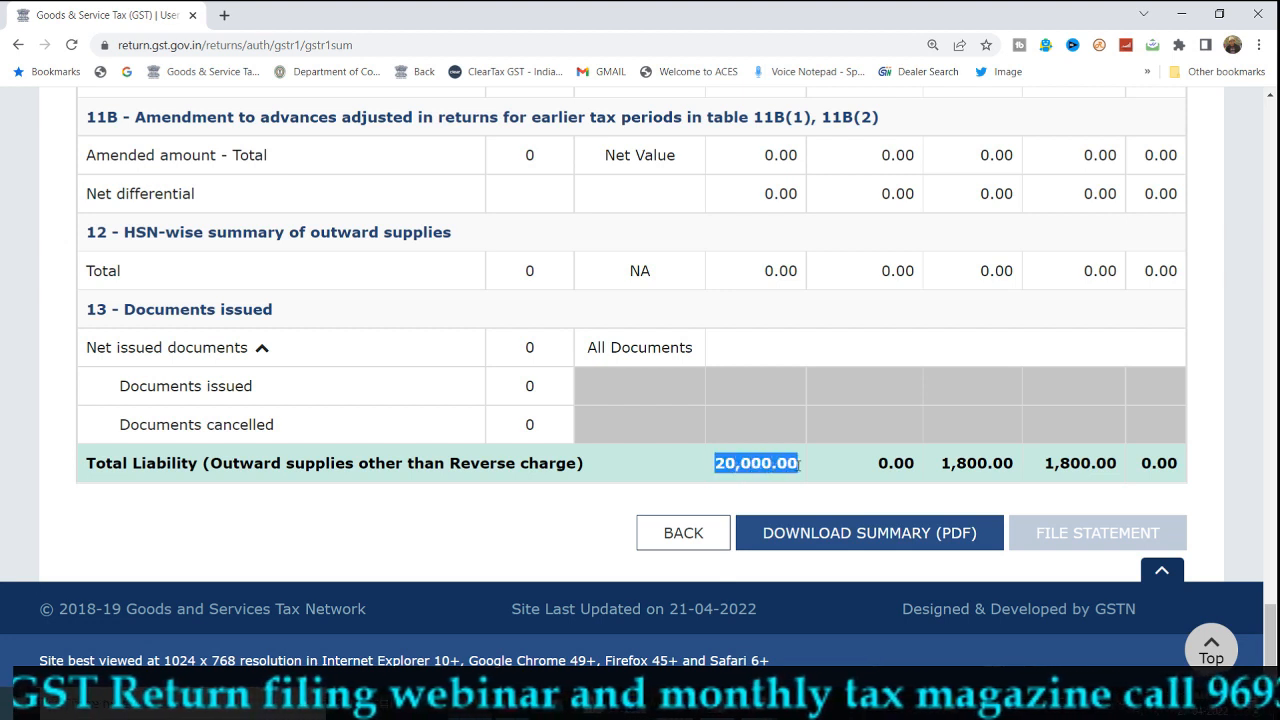
{"action": "left_click_drag", "start_coordinate": [940, 463], "coordinate": [1107, 458]}
{"action": "left_click", "coordinate": [1137, 466]}
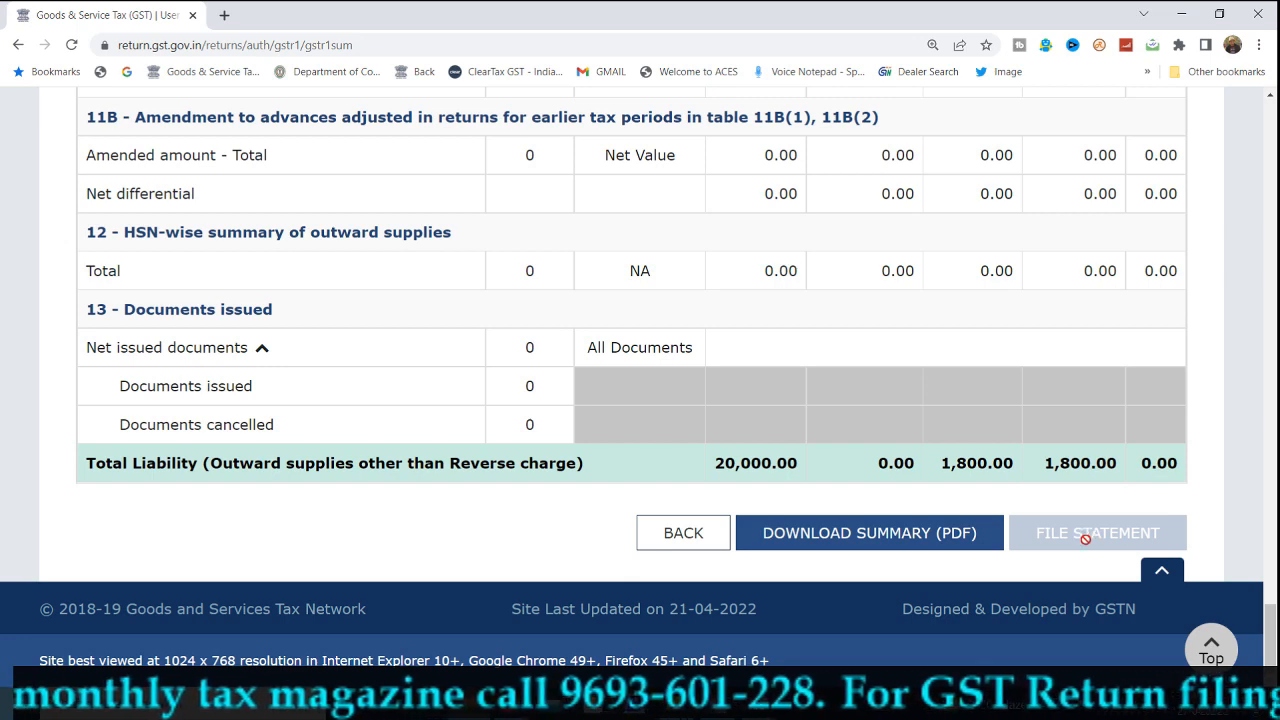
{"action": "left_click", "coordinate": [637, 706]}
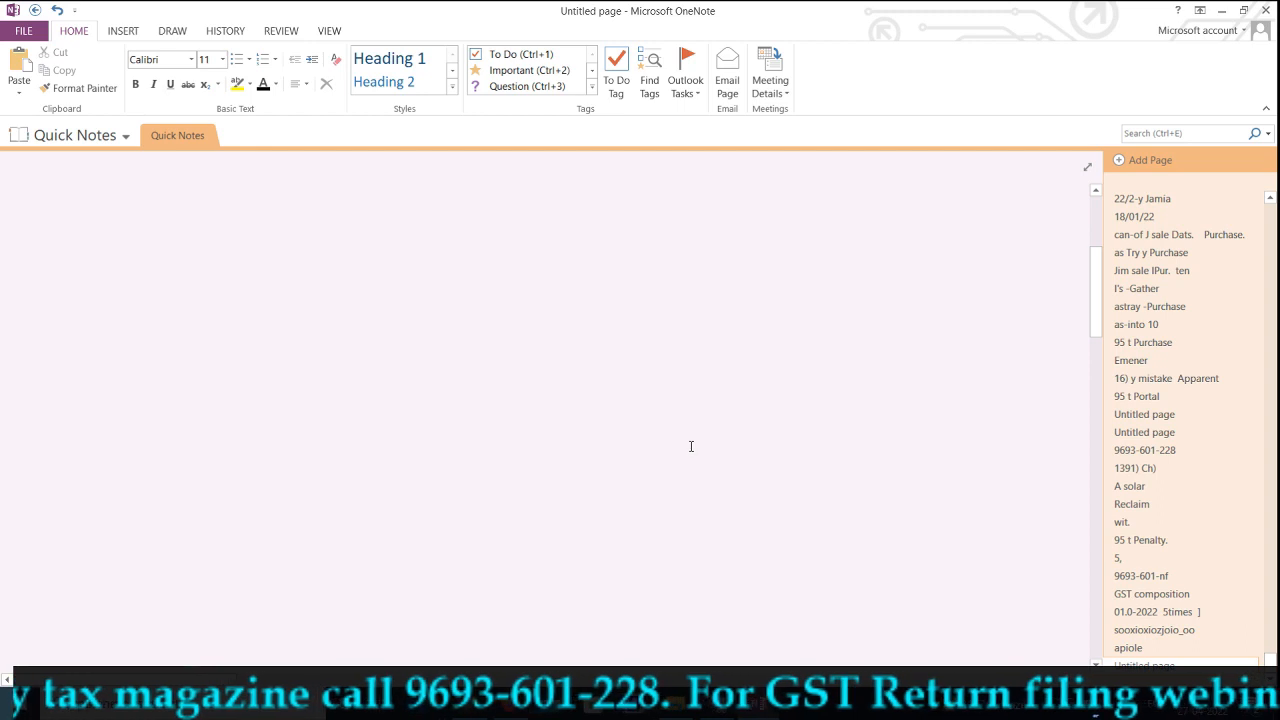
Handwrite the contact's phone number in ink on the Quick Notes page.
{"action": "left_click_drag", "start_coordinate": [233, 378], "coordinate": [262, 397]}
{"action": "left_click_drag", "start_coordinate": [283, 349], "coordinate": [281, 378]}
{"action": "mouse_move", "coordinate": [327, 343]}
{"action": "left_mouse_down"}
{"action": "mouse_move", "coordinate": [332, 383]}
{"action": "mouse_move", "coordinate": [343, 355]}
{"action": "mouse_move", "coordinate": [349, 389]}
{"action": "left_mouse_up"}
{"action": "scroll", "coordinate": [440, 425], "scroll_direction": "down", "scroll_amount": 5}
{"action": "mouse_move", "coordinate": [376, 343]}
{"action": "left_mouse_down"}
{"action": "mouse_move", "coordinate": [379, 377]}
{"action": "mouse_move", "coordinate": [372, 369]}
{"action": "left_mouse_up"}
{"action": "left_click_drag", "start_coordinate": [415, 327], "coordinate": [423, 368]}
{"action": "mouse_move", "coordinate": [437, 333]}
{"action": "left_mouse_down"}
{"action": "mouse_move", "coordinate": [444, 365]}
{"action": "mouse_move", "coordinate": [494, 332]}
{"action": "left_mouse_up"}
{"action": "mouse_move", "coordinate": [507, 309]}
{"action": "left_mouse_down"}
{"action": "mouse_move", "coordinate": [492, 343]}
{"action": "mouse_move", "coordinate": [549, 315]}
{"action": "mouse_move", "coordinate": [580, 331]}
{"action": "left_mouse_up"}
{"action": "left_click_drag", "start_coordinate": [598, 312], "coordinate": [644, 303]}
{"action": "left_click_drag", "start_coordinate": [658, 272], "coordinate": [680, 290]}
{"action": "left_click_drag", "start_coordinate": [706, 240], "coordinate": [700, 238]}
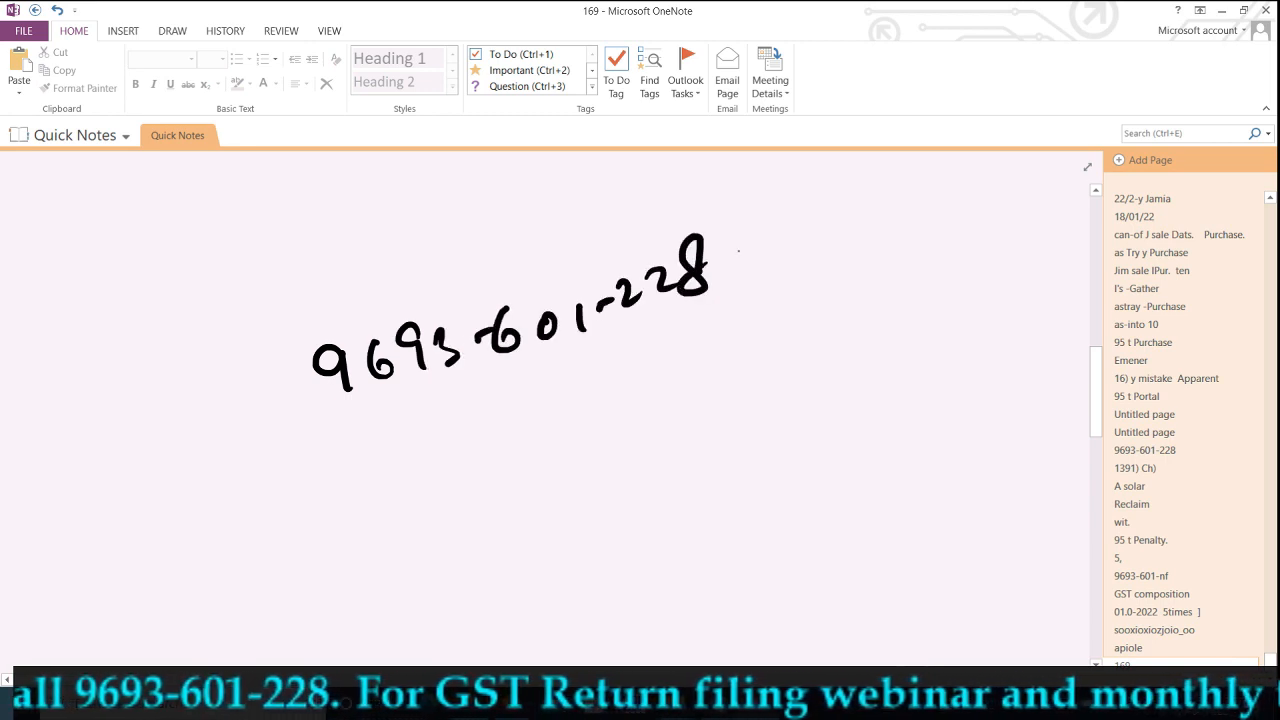
Handwrite 'magazine' below the number and underline it.
{"action": "mouse_move", "coordinate": [467, 527]}
{"action": "left_mouse_down"}
{"action": "mouse_move", "coordinate": [555, 515]}
{"action": "mouse_move", "coordinate": [686, 452]}
{"action": "mouse_move", "coordinate": [710, 476]}
{"action": "left_mouse_up"}
{"action": "left_click_drag", "start_coordinate": [615, 548], "coordinate": [700, 492]}
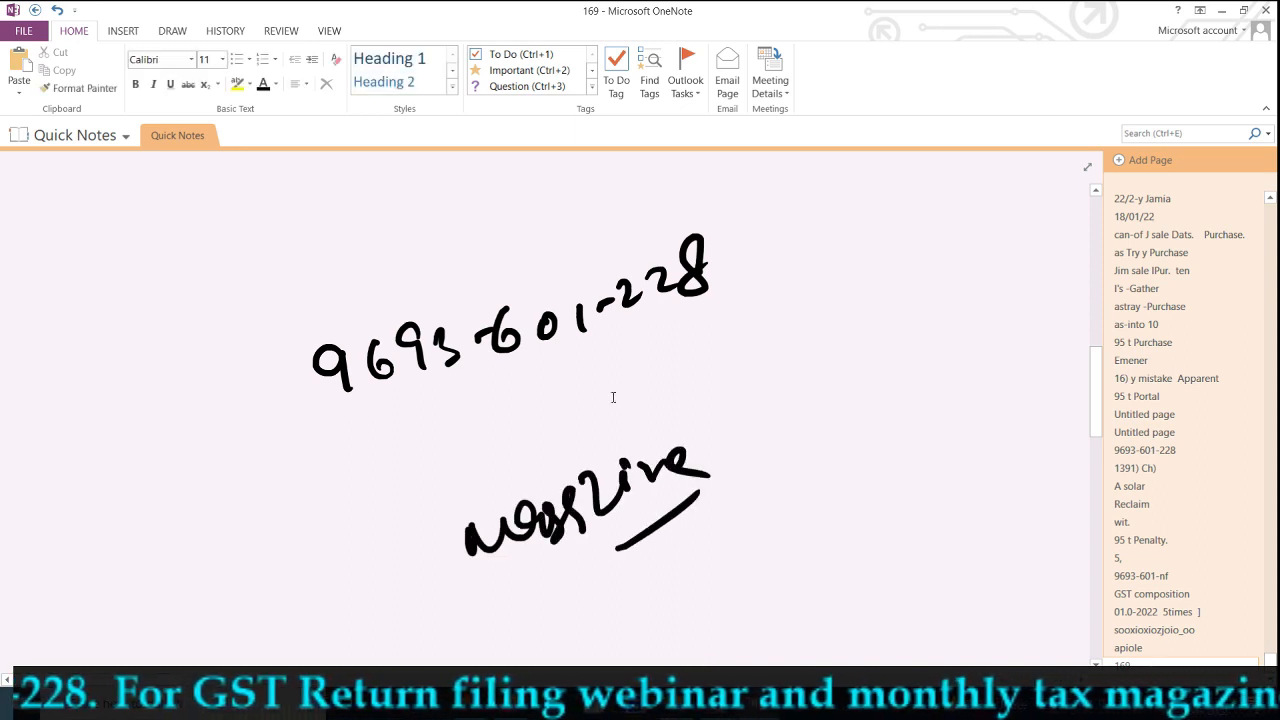
{"action": "left_click", "coordinate": [1045, 703]}
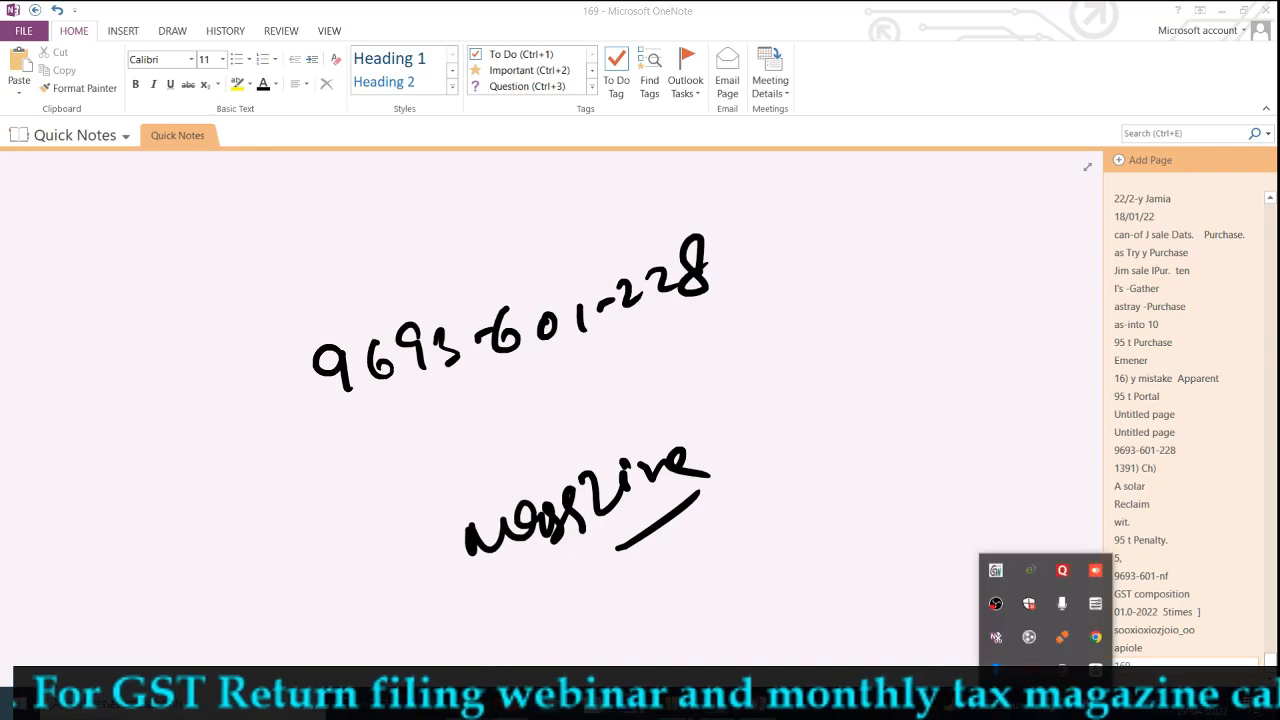